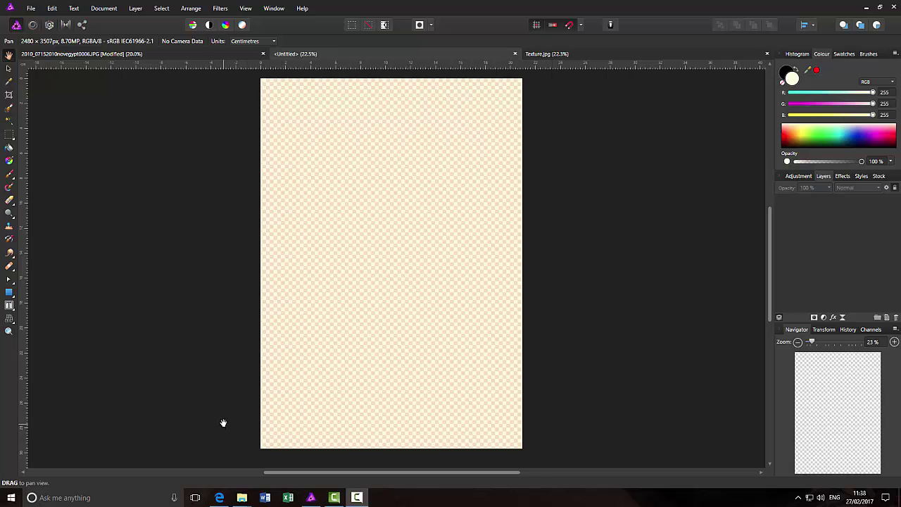
Bring up the YouTube tutorial and scroll down to the viewer's request for a background-and-circle-border demo
{"action": "left_click", "coordinate": [220, 498]}
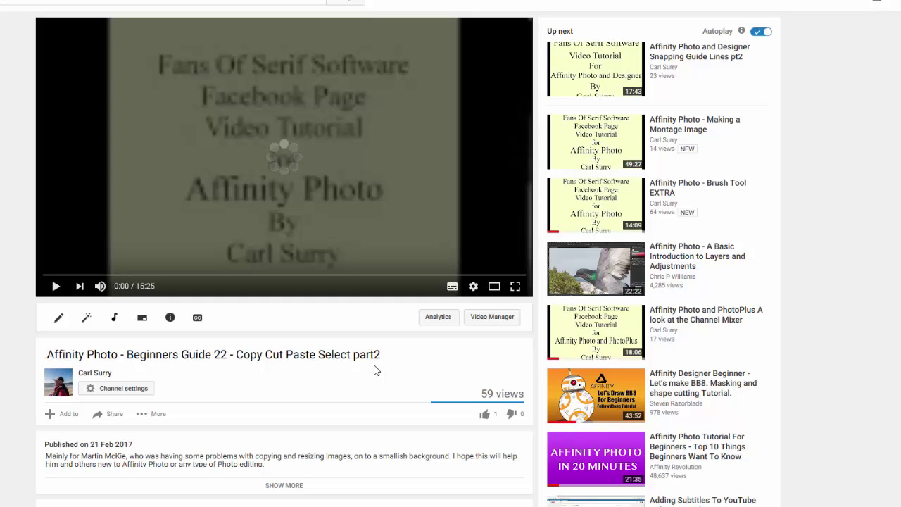
{"action": "scroll", "coordinate": [308, 373], "scroll_direction": "down", "scroll_amount": 4}
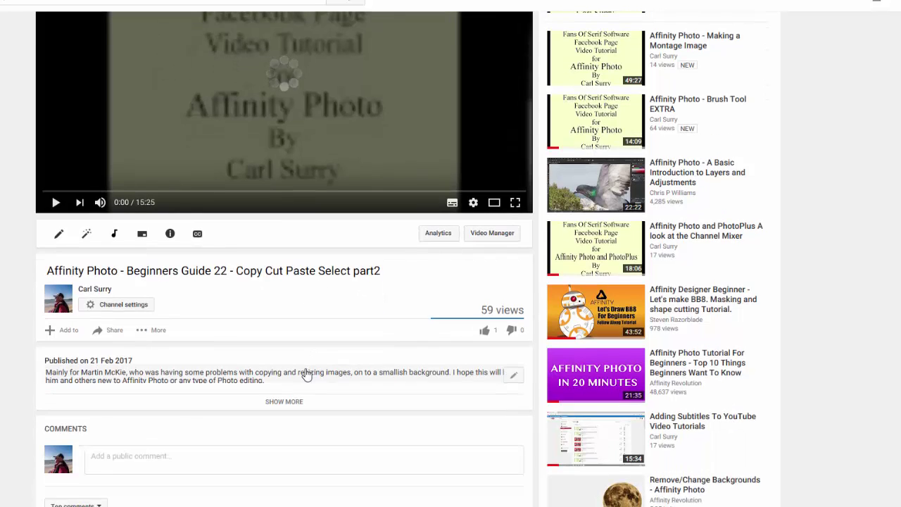
{"action": "scroll", "coordinate": [306, 375], "scroll_direction": "down", "scroll_amount": 1}
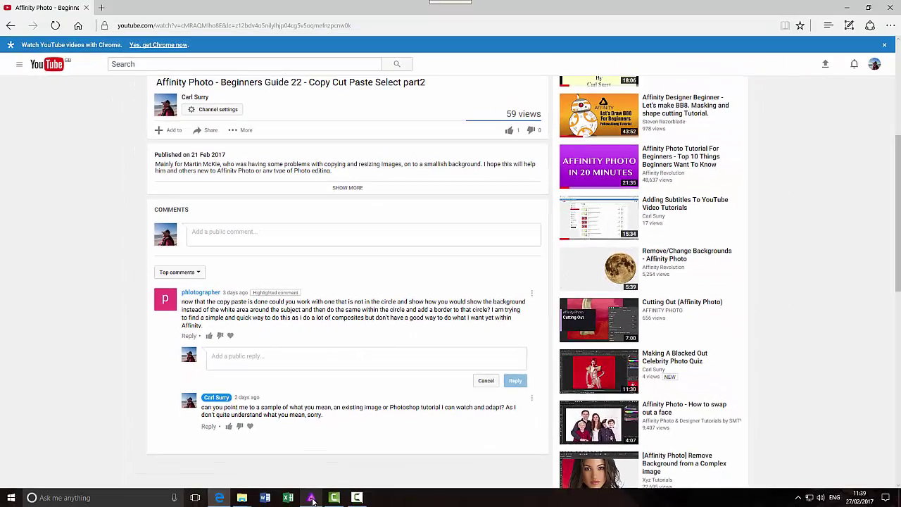
{"action": "left_click", "coordinate": [311, 497]}
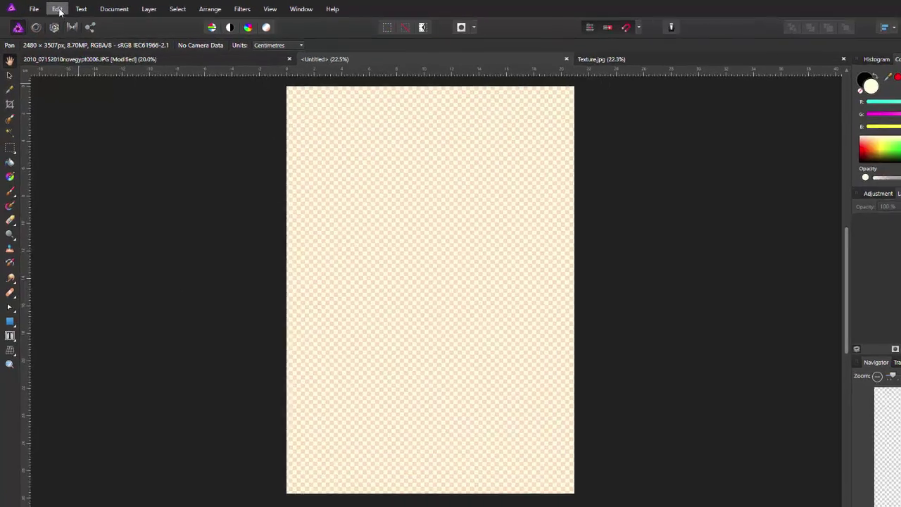
Assign Alt+D as the Reselect shortcut in the Select category of Keyboard Shortcuts preferences
{"action": "left_click", "coordinate": [58, 9]}
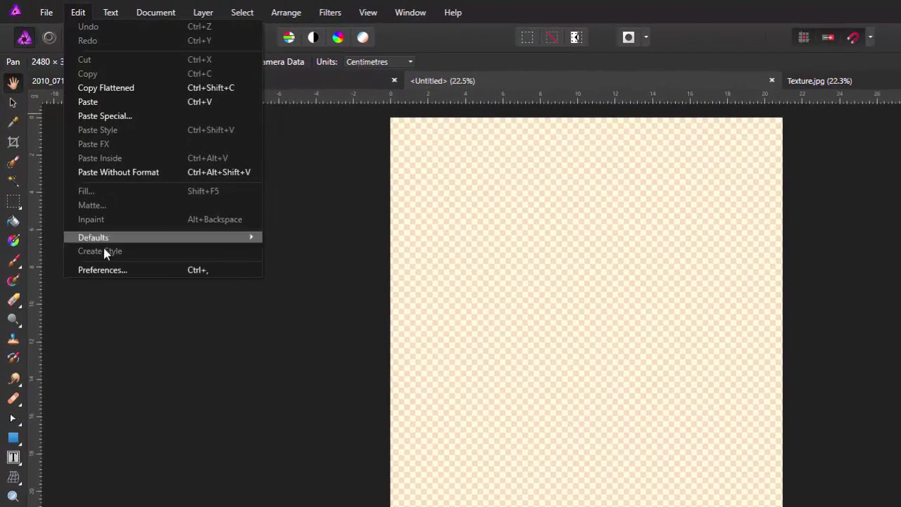
{"action": "left_click", "coordinate": [102, 270]}
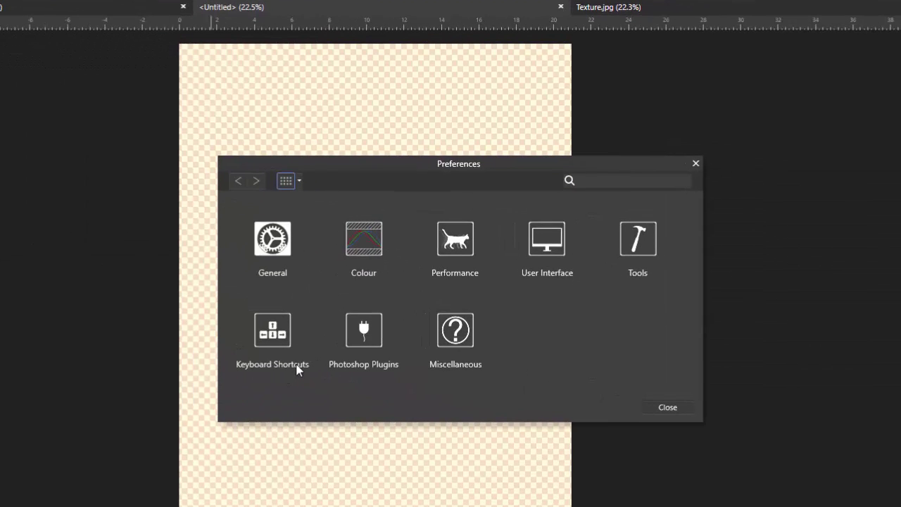
{"action": "left_click", "coordinate": [286, 346]}
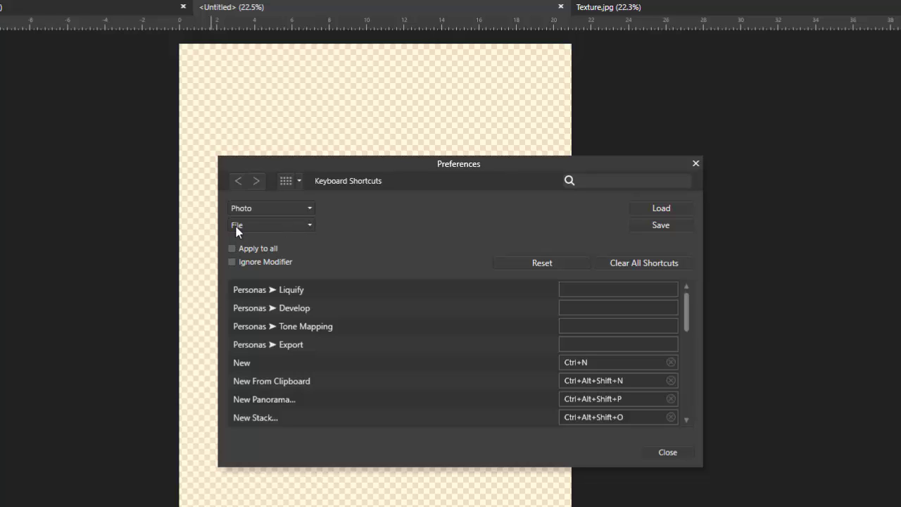
{"action": "left_click", "coordinate": [312, 225]}
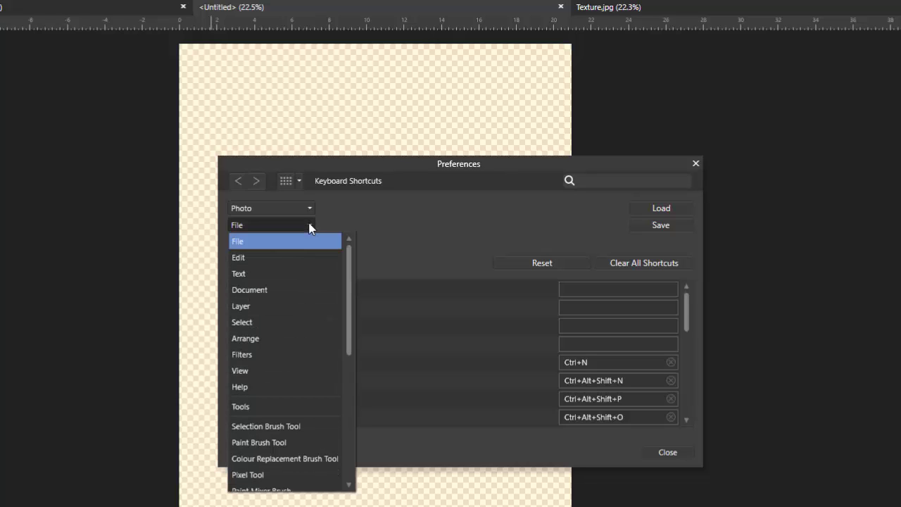
{"action": "left_click", "coordinate": [251, 325]}
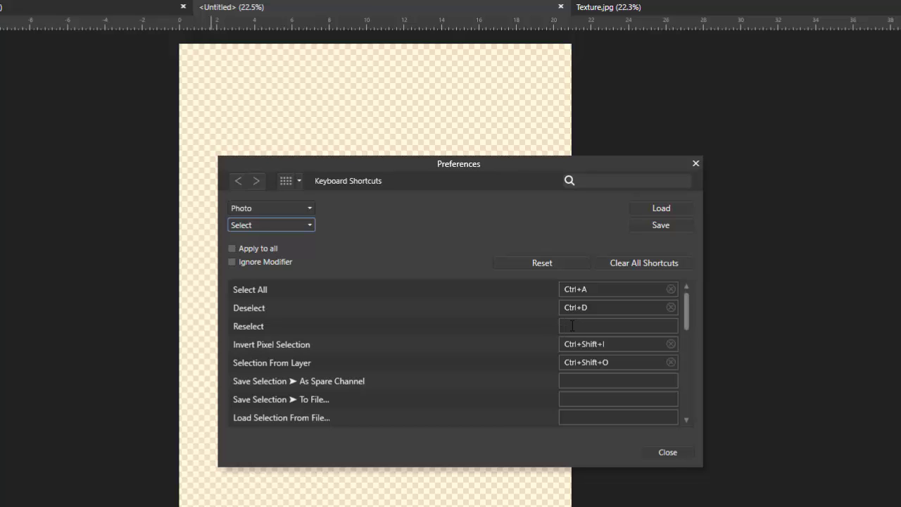
{"action": "left_click", "coordinate": [572, 326]}
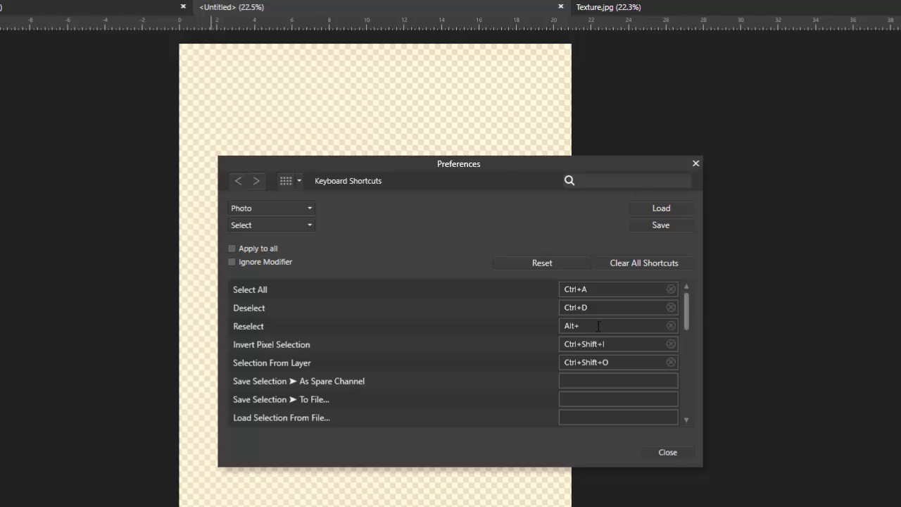
{"action": "key", "text": "alt+d"}
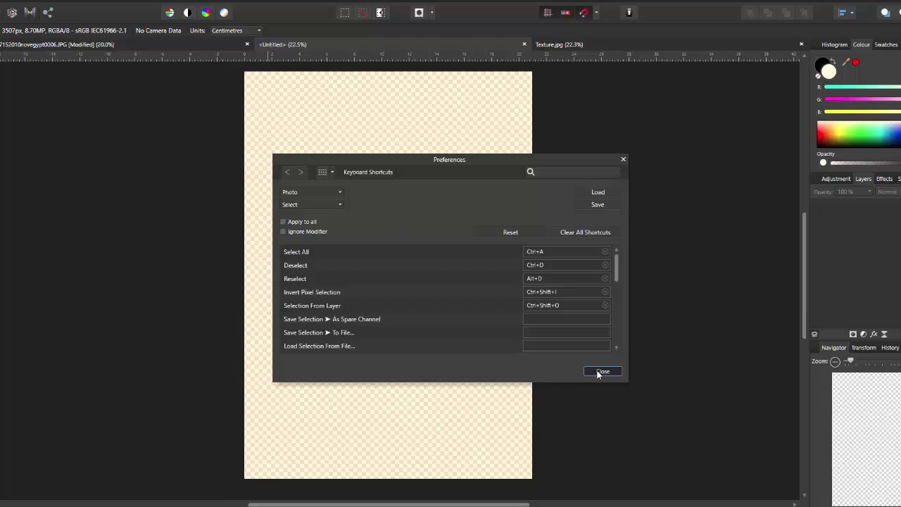
{"action": "left_click", "coordinate": [667, 452]}
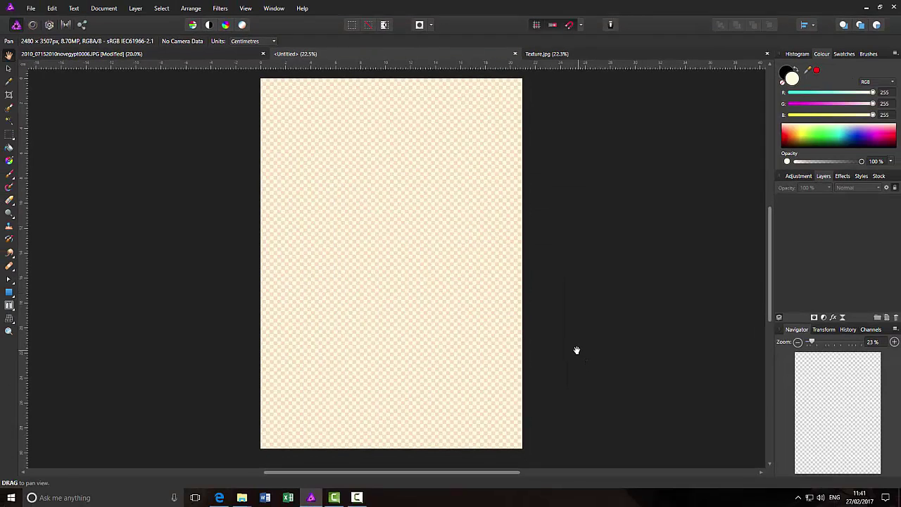
Add two pixel layers and flood-fill the top one with orange (RGB 255, 190, 63)
{"action": "left_click", "coordinate": [886, 317]}
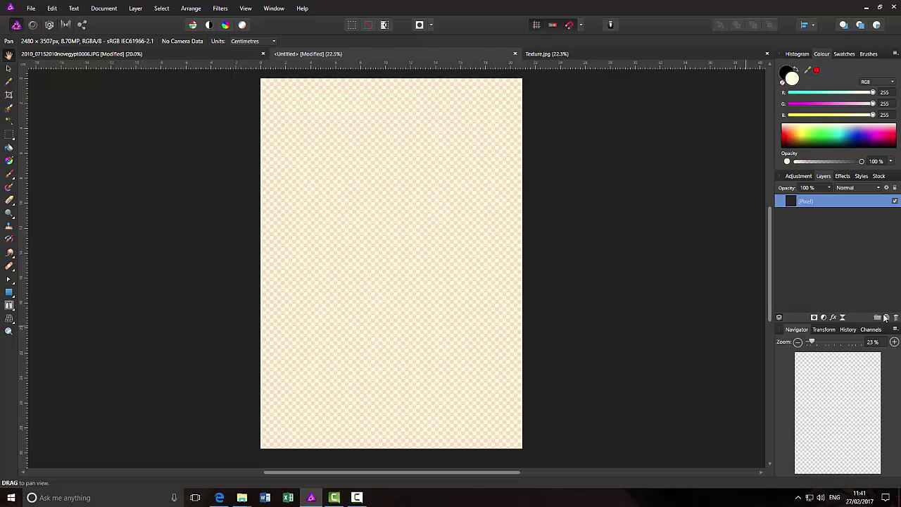
{"action": "left_click", "coordinate": [886, 316]}
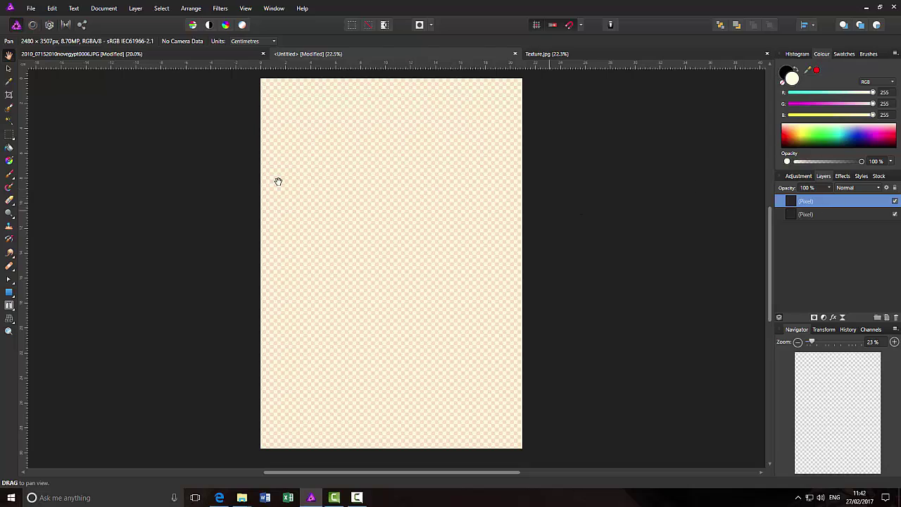
{"action": "left_click", "coordinate": [9, 148]}
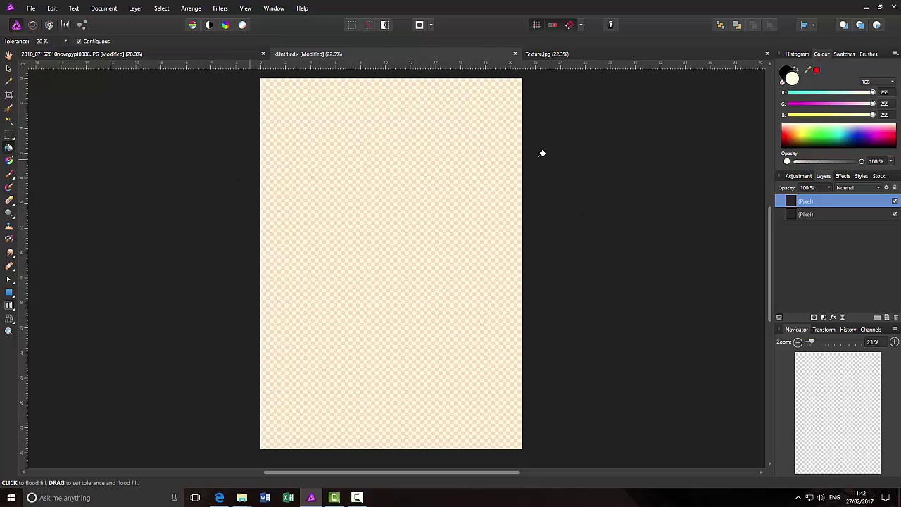
{"action": "left_click", "coordinate": [797, 132]}
{"action": "left_click", "coordinate": [415, 188]}
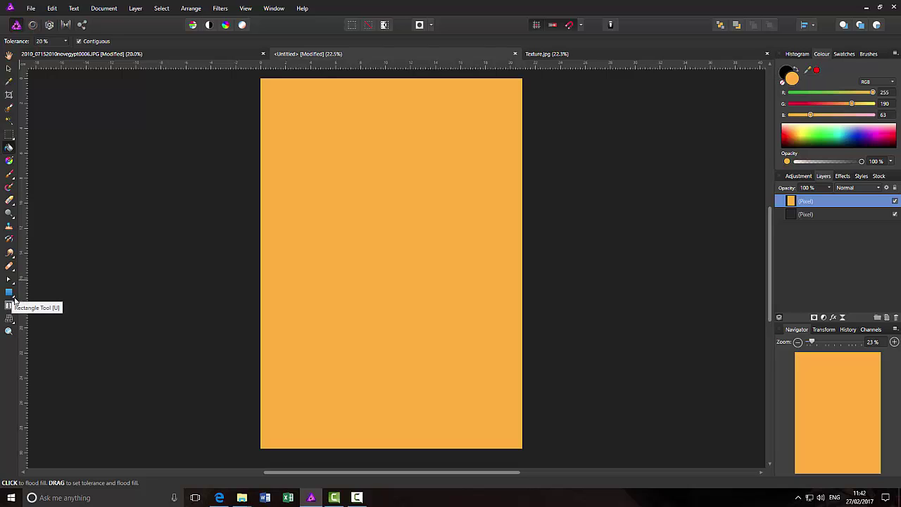
Draw a black-filled rectangle in the upper half of the page, then bring up the tiger photo
{"action": "left_click", "coordinate": [13, 297]}
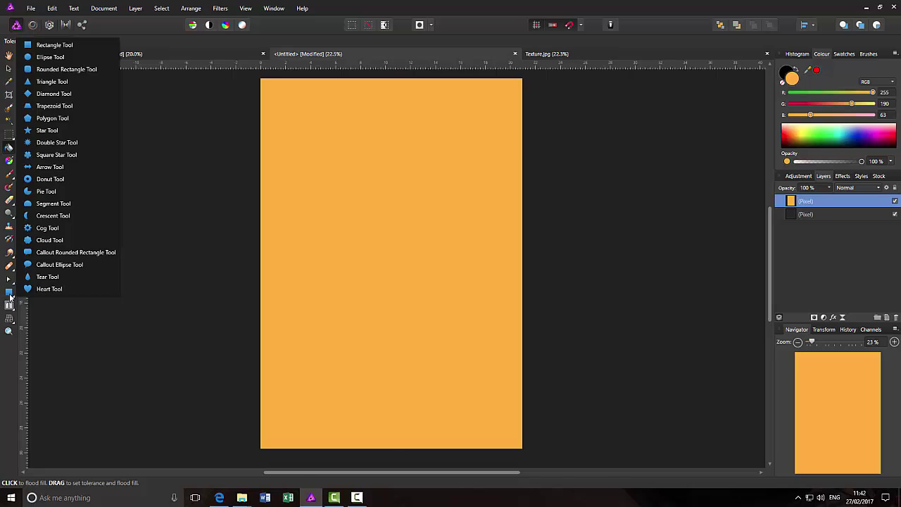
{"action": "left_click", "coordinate": [9, 292]}
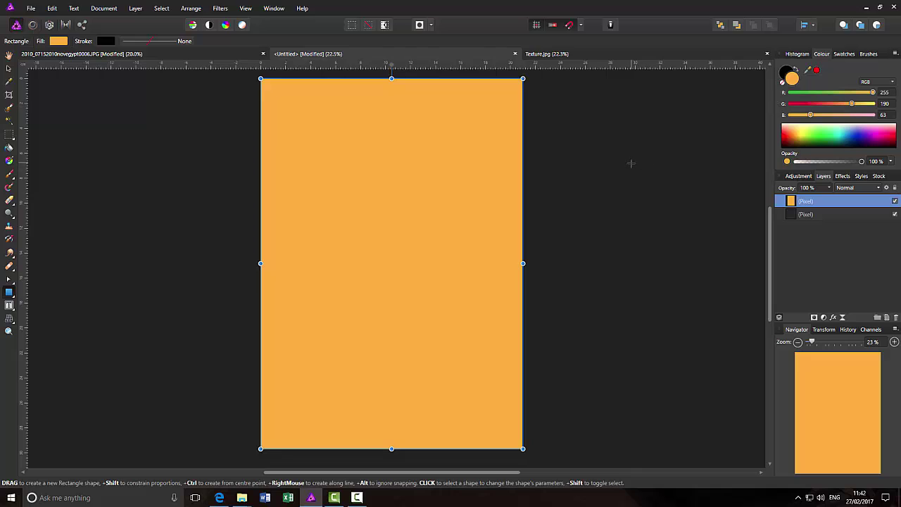
{"action": "left_click", "coordinate": [798, 71]}
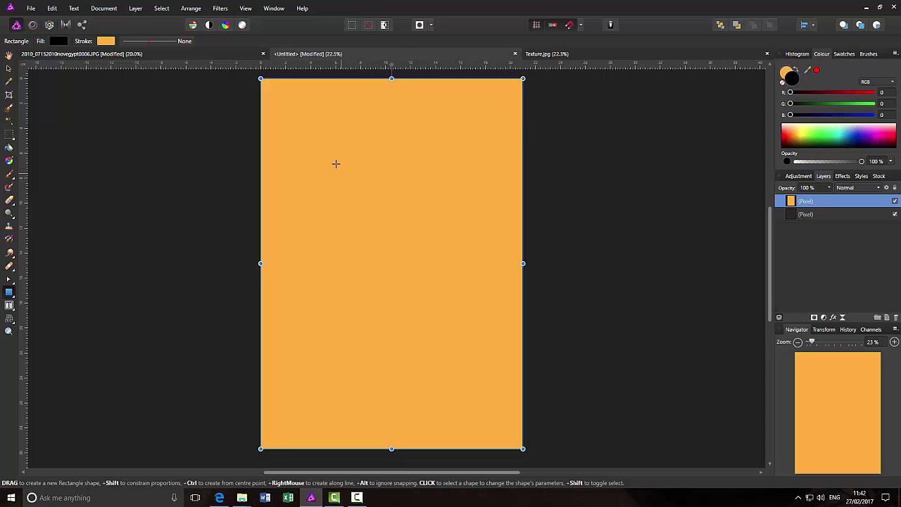
{"action": "left_click_drag", "start_coordinate": [303, 130], "coordinate": [476, 226]}
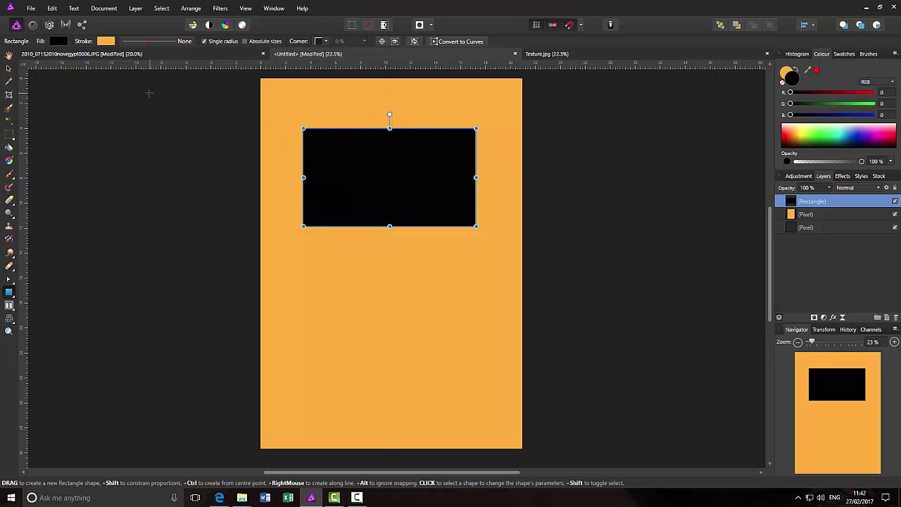
{"action": "left_click", "coordinate": [161, 54]}
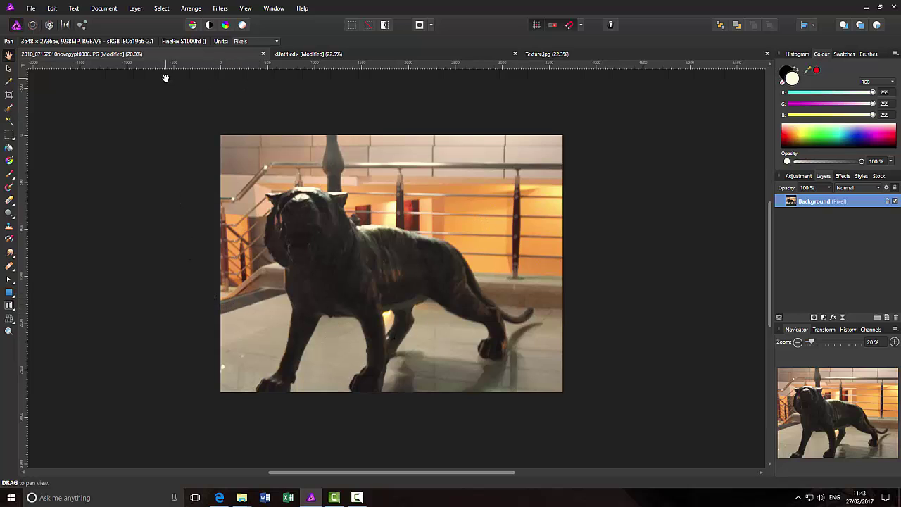
Copy the whole tiger photo flattened and paste it inside the black rectangle on the orange page
{"action": "left_click", "coordinate": [166, 9]}
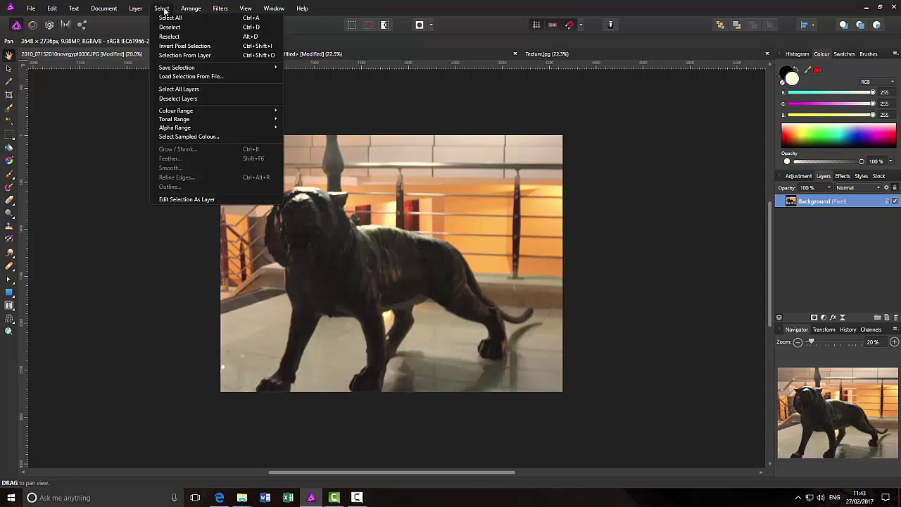
{"action": "left_click", "coordinate": [170, 18]}
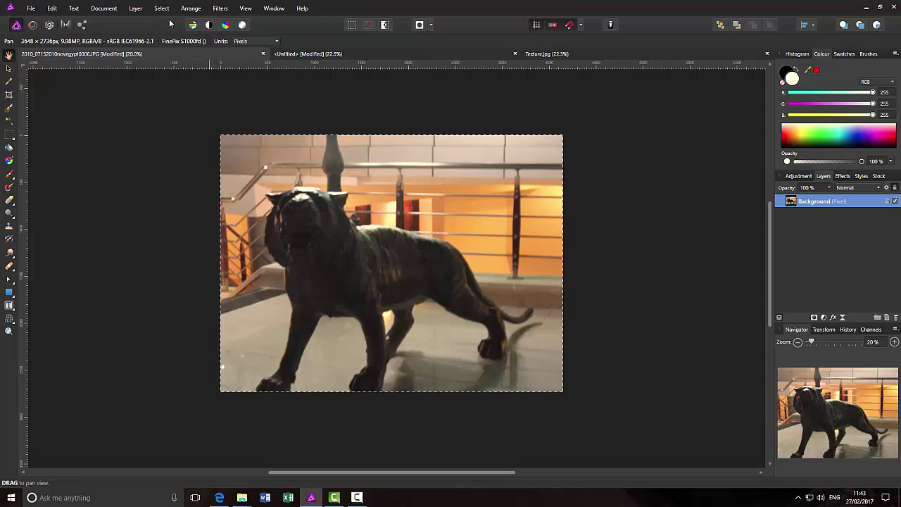
{"action": "left_click", "coordinate": [52, 8]}
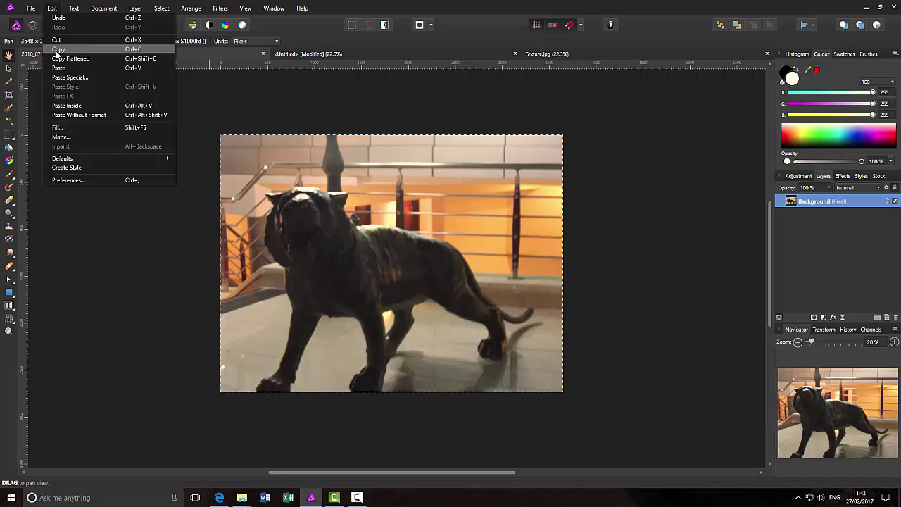
{"action": "left_click", "coordinate": [62, 58]}
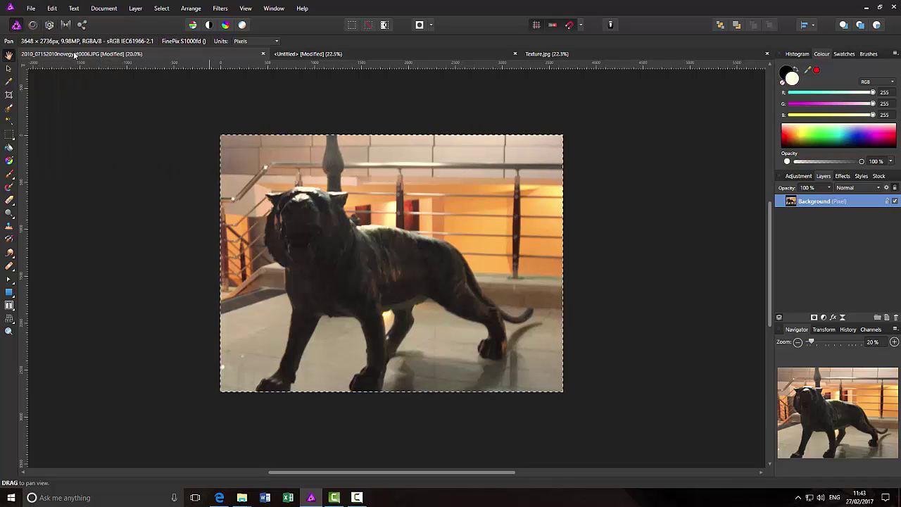
{"action": "left_click", "coordinate": [365, 55]}
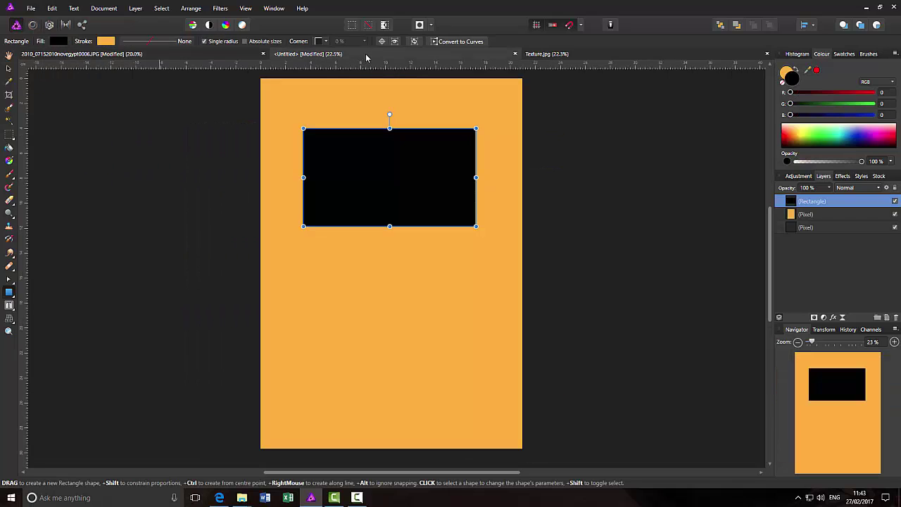
{"action": "left_click", "coordinate": [53, 8]}
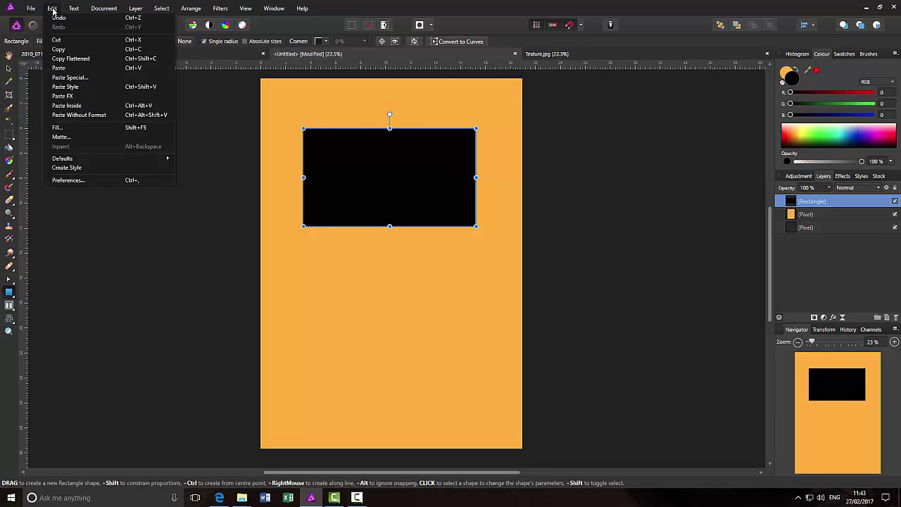
{"action": "left_click", "coordinate": [68, 106]}
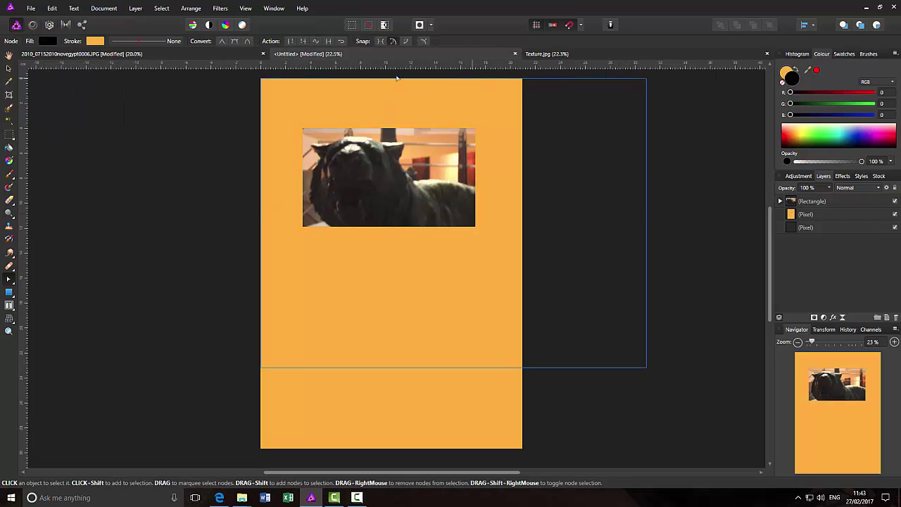
Scale the pasted tiger photo so it completely covers the black rectangle
{"action": "left_click", "coordinate": [9, 67]}
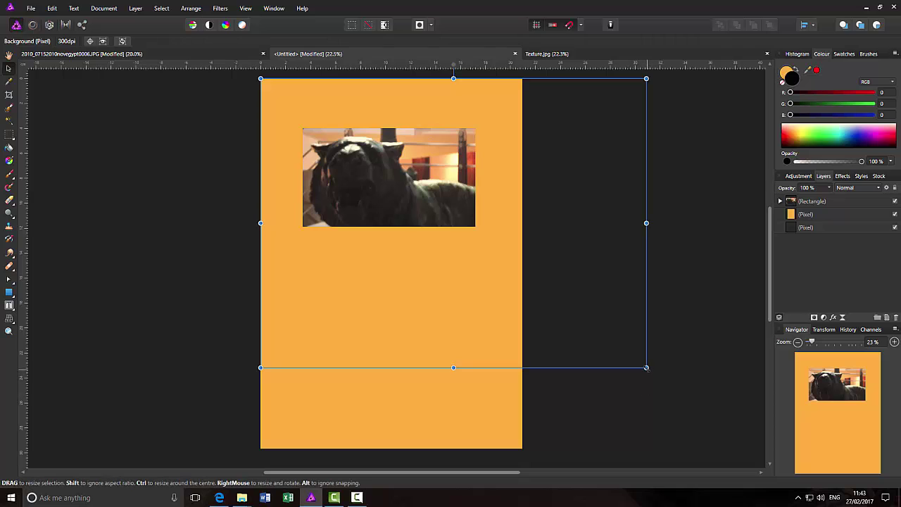
{"action": "left_click_drag", "start_coordinate": [646, 367], "coordinate": [514, 267]}
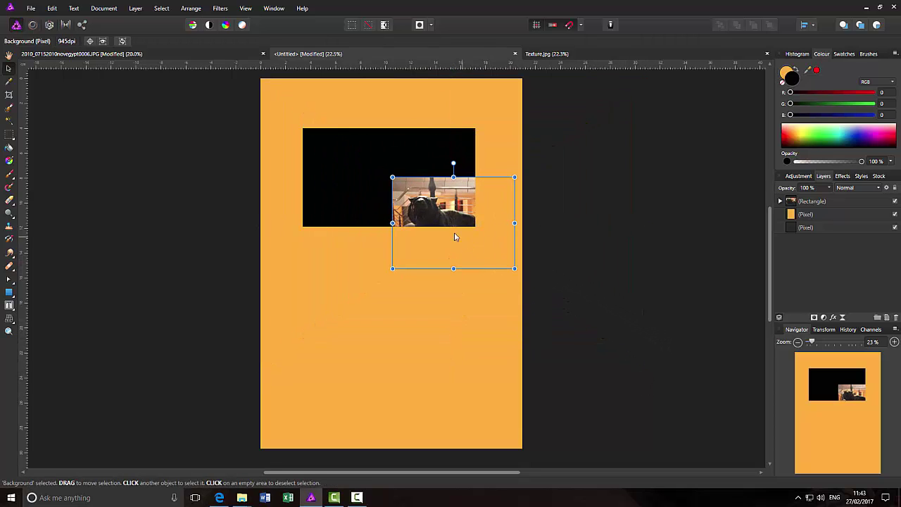
{"action": "left_click_drag", "start_coordinate": [452, 238], "coordinate": [367, 190]}
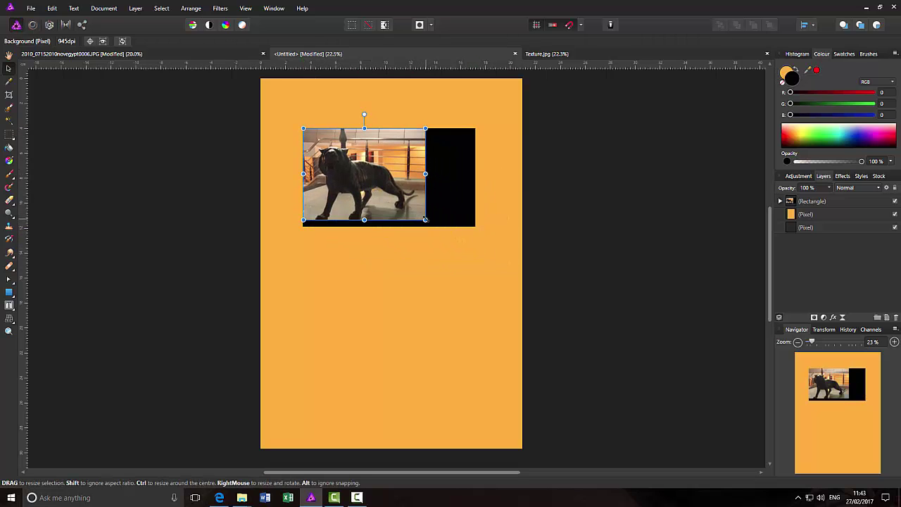
{"action": "mouse_move", "coordinate": [426, 221]}
{"action": "left_mouse_down"}
{"action": "mouse_move", "coordinate": [450, 235]}
{"action": "mouse_move", "coordinate": [426, 228]}
{"action": "mouse_move", "coordinate": [421, 209]}
{"action": "left_mouse_up"}
{"action": "left_click", "coordinate": [577, 210]}
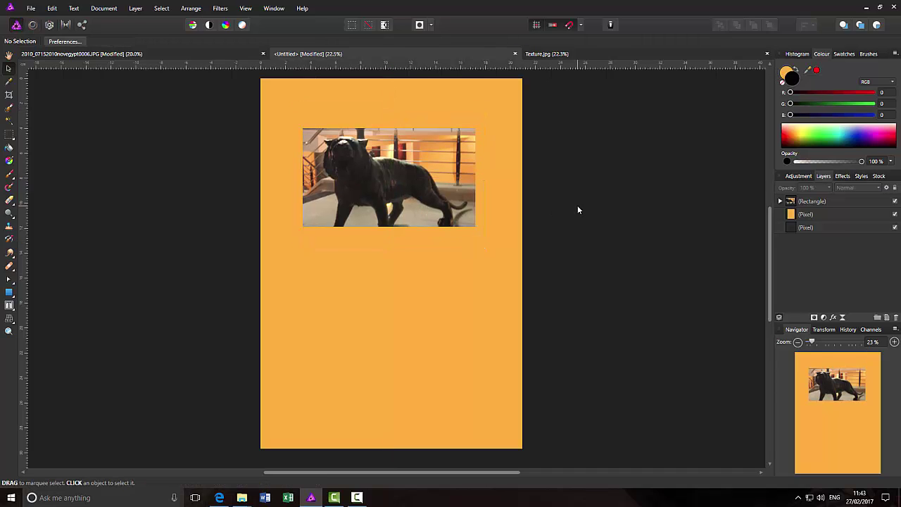
Move the framed tiger photo so it sits horizontally centred near the top of the page
{"action": "left_click", "coordinate": [386, 203]}
{"action": "left_click_drag", "start_coordinate": [387, 204], "coordinate": [383, 201]}
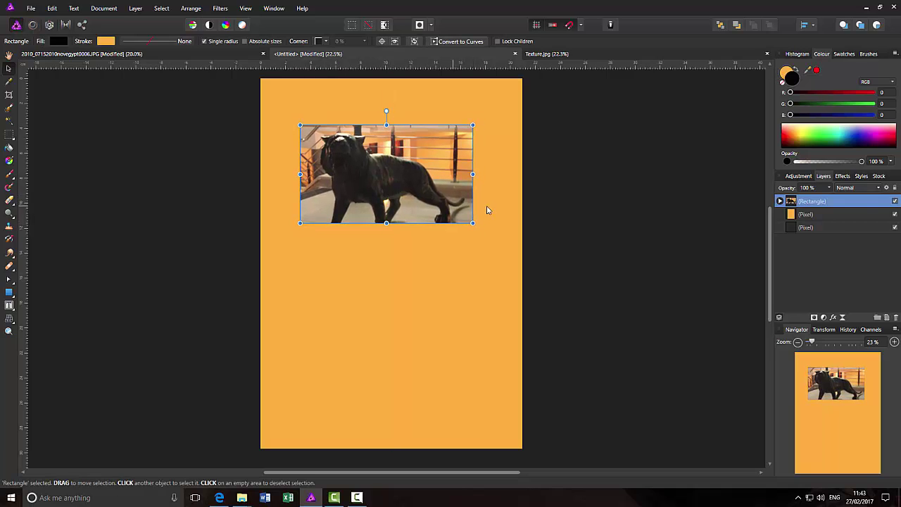
{"action": "left_click", "coordinate": [586, 198]}
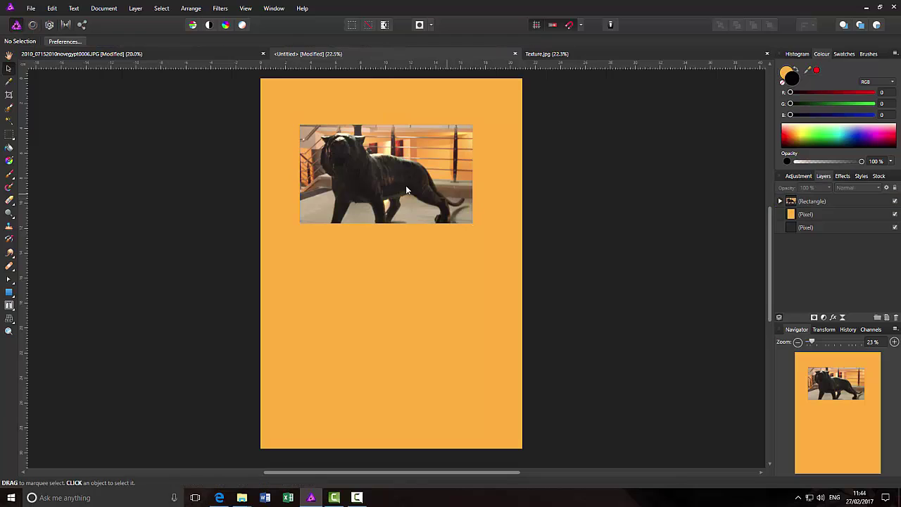
{"action": "left_click_drag", "start_coordinate": [400, 185], "coordinate": [389, 189]}
{"action": "left_click", "coordinate": [779, 202]}
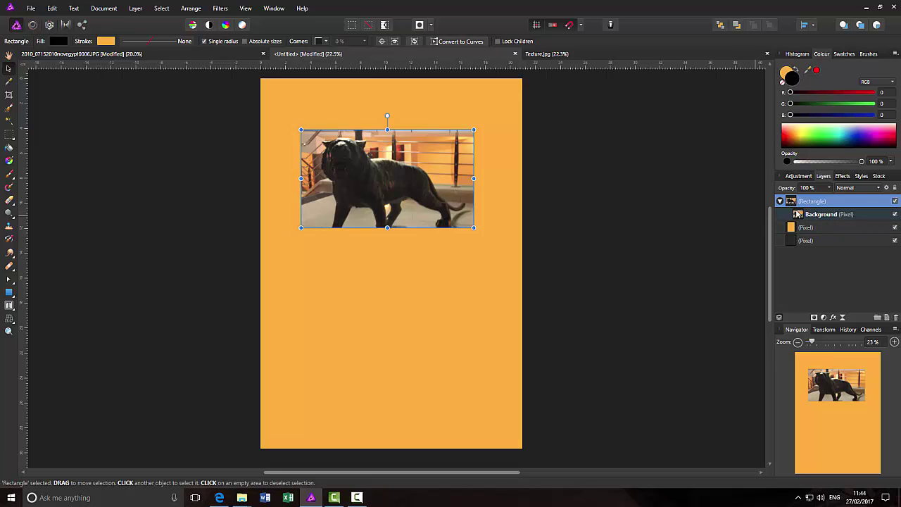
{"action": "mouse_move", "coordinate": [408, 190]}
{"action": "left_mouse_down"}
{"action": "mouse_move", "coordinate": [389, 192]}
{"action": "mouse_move", "coordinate": [409, 182]}
{"action": "mouse_move", "coordinate": [428, 207]}
{"action": "mouse_move", "coordinate": [409, 184]}
{"action": "mouse_move", "coordinate": [392, 187]}
{"action": "mouse_move", "coordinate": [401, 187]}
{"action": "left_mouse_up"}
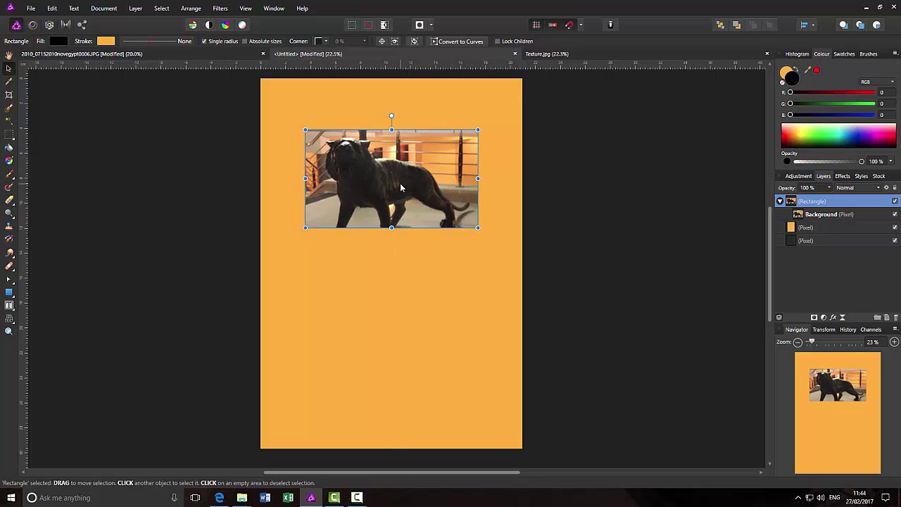
Nudge the tiger image slightly left within its frame using its Background child layer
{"action": "left_click", "coordinate": [821, 216]}
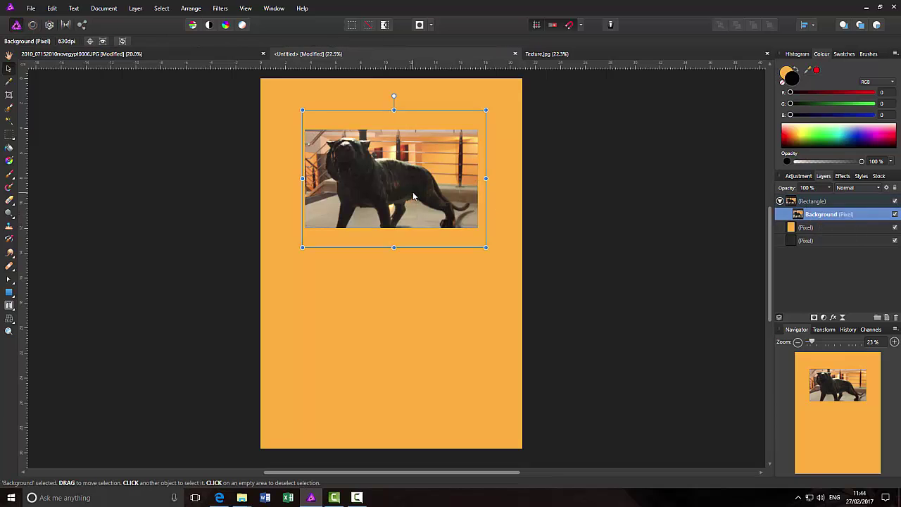
{"action": "left_click_drag", "start_coordinate": [414, 196], "coordinate": [400, 179]}
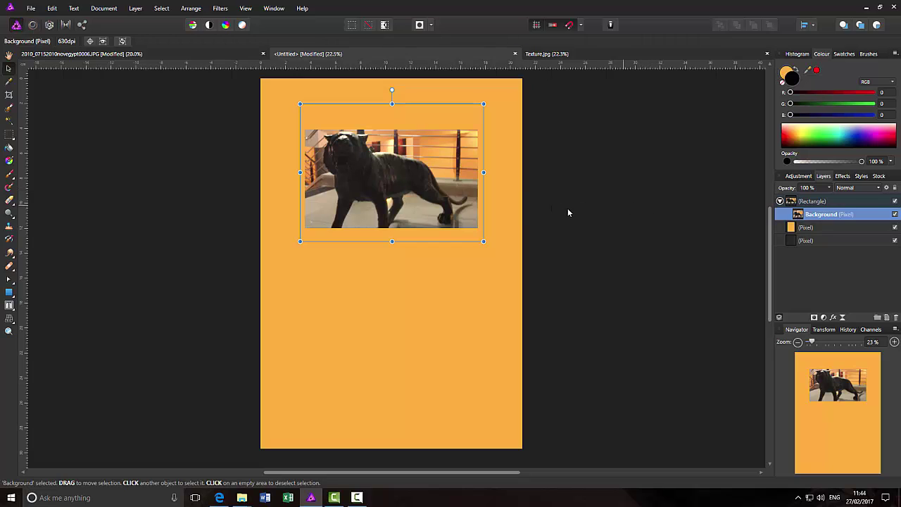
Zoom to 59% and draw a rectangular marquee selection matching the tiger photo's edges
{"action": "left_click", "coordinate": [597, 203]}
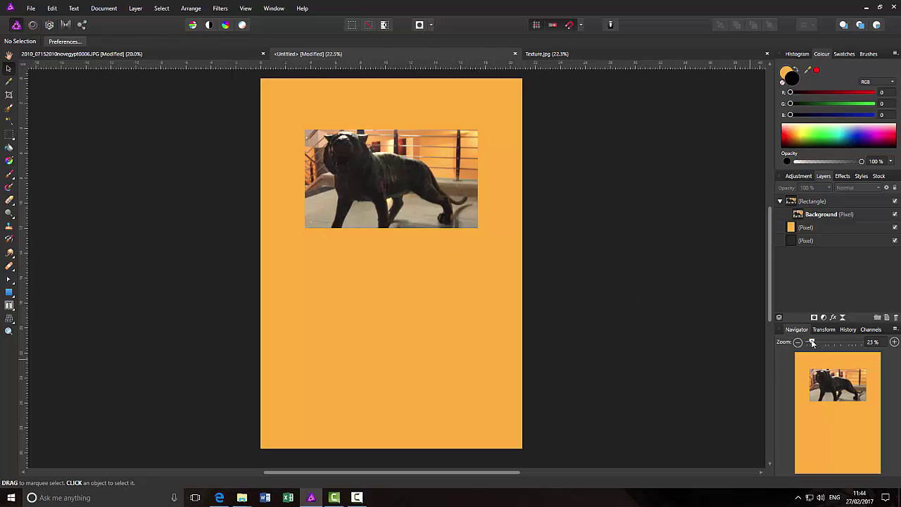
{"action": "left_click_drag", "start_coordinate": [813, 343], "coordinate": [816, 343]}
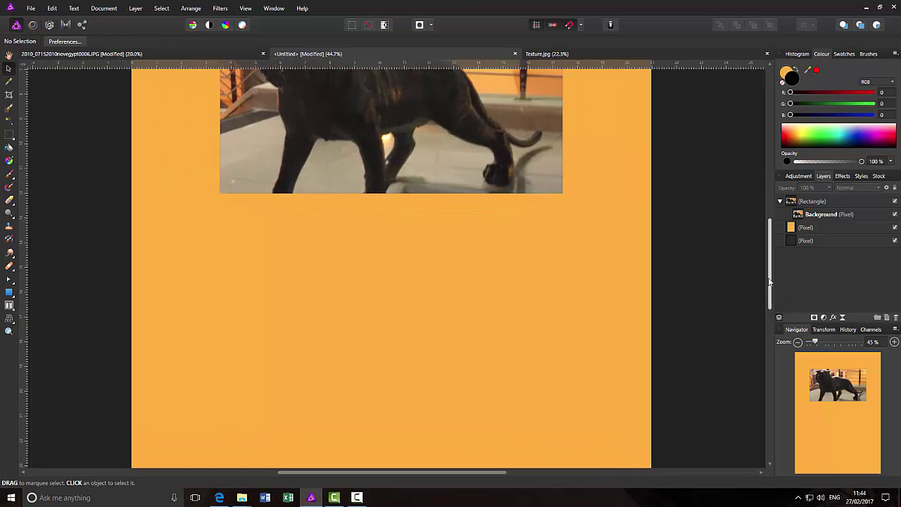
{"action": "left_click_drag", "start_coordinate": [772, 280], "coordinate": [761, 215]}
{"action": "left_click_drag", "start_coordinate": [818, 342], "coordinate": [820, 343]}
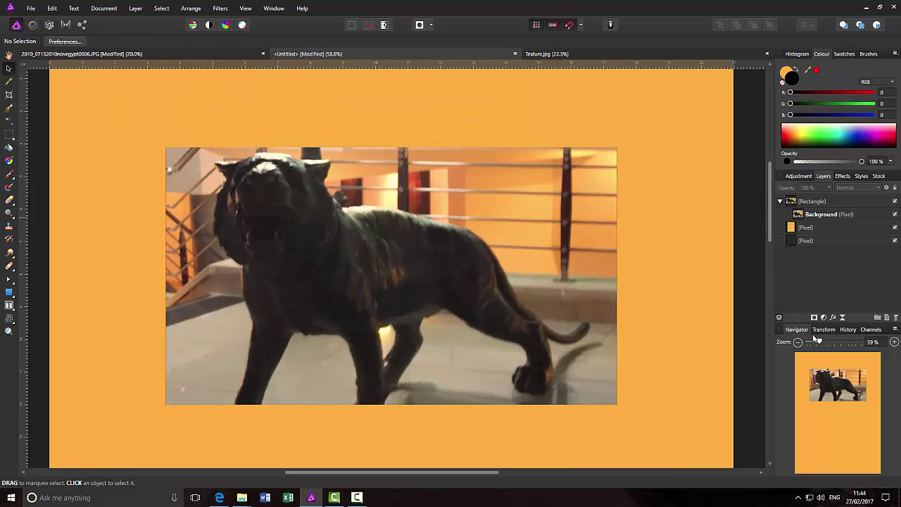
{"action": "left_click_drag", "start_coordinate": [771, 227], "coordinate": [769, 223]}
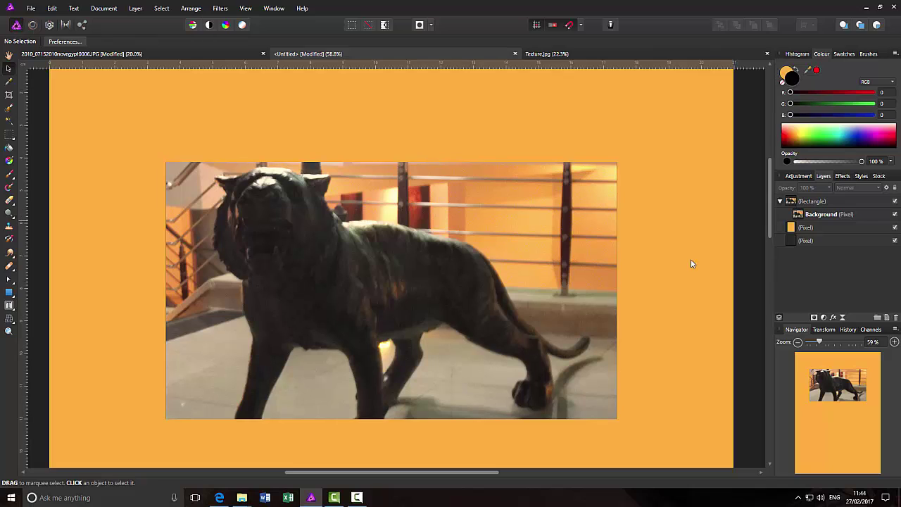
{"action": "left_click", "coordinate": [8, 135]}
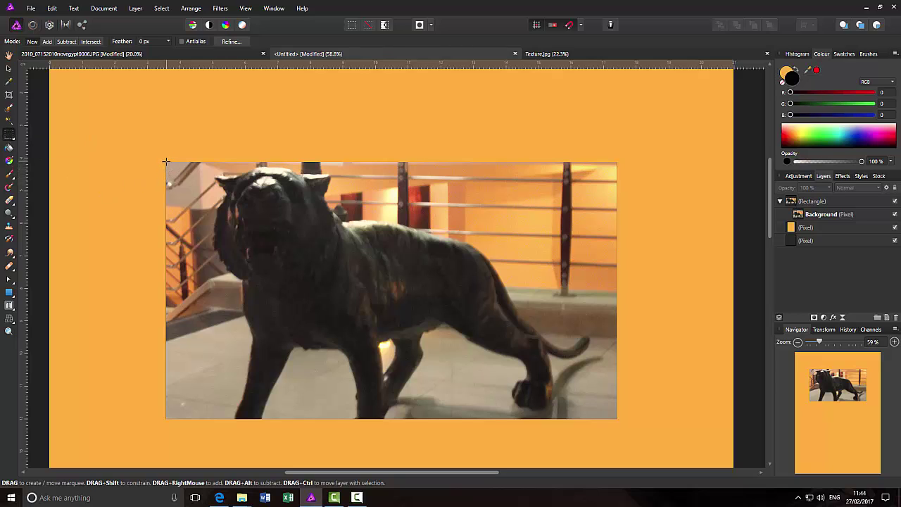
{"action": "left_click_drag", "start_coordinate": [187, 191], "coordinate": [612, 415]}
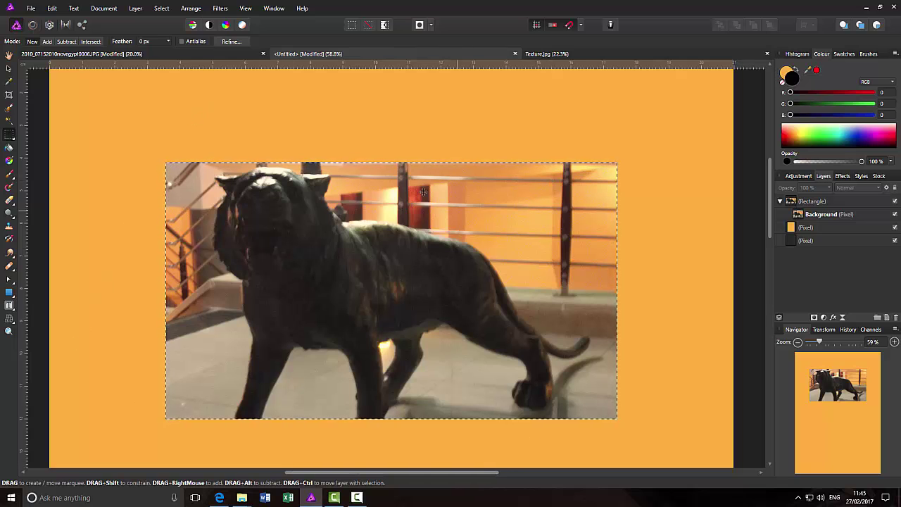
{"action": "left_click", "coordinate": [161, 8]}
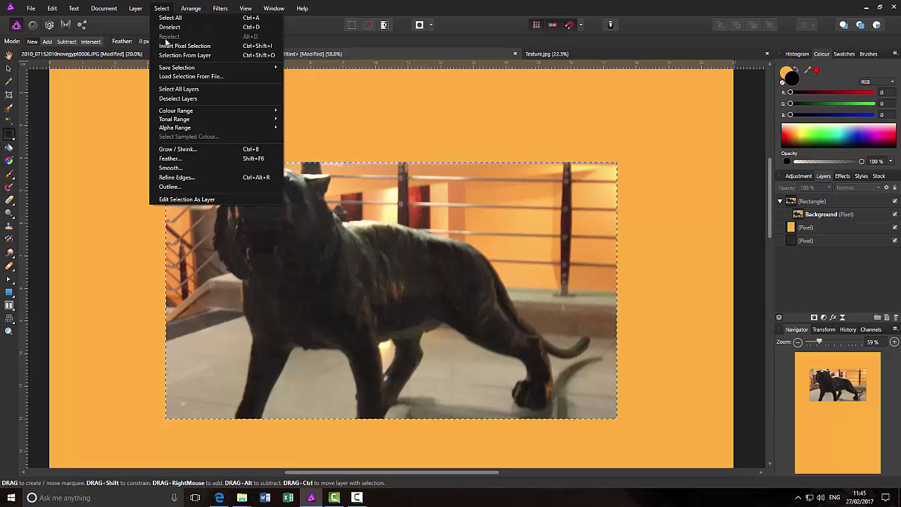
Outline the selection with a 35.6 px radius aligned outside the photo edges
{"action": "left_click", "coordinate": [169, 186]}
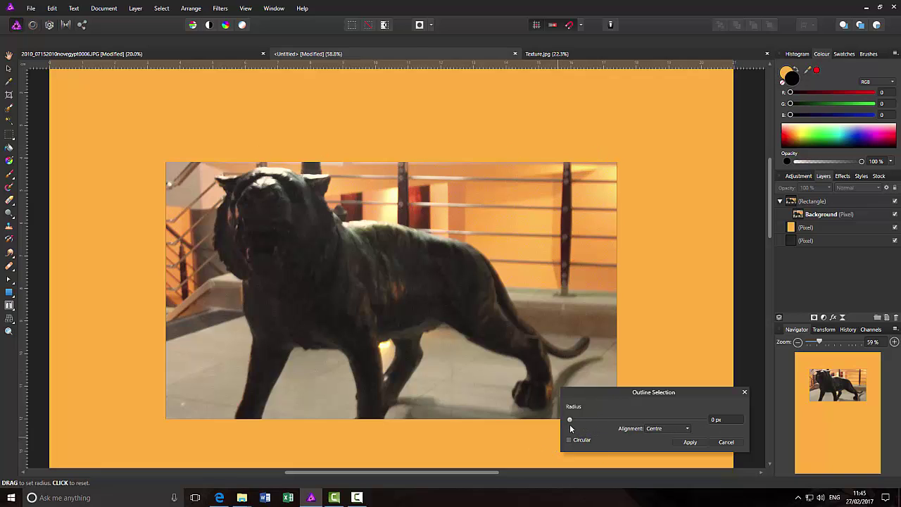
{"action": "left_click_drag", "start_coordinate": [570, 420], "coordinate": [583, 420]}
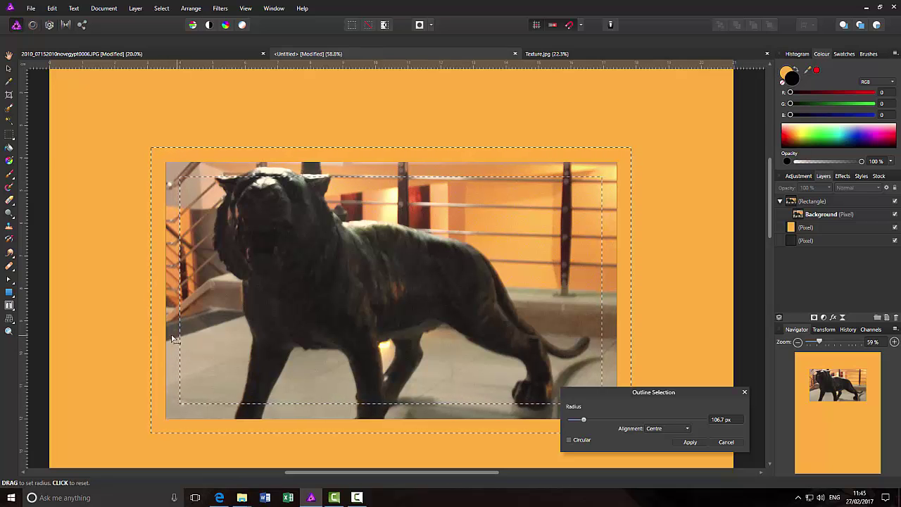
{"action": "left_click", "coordinate": [686, 429]}
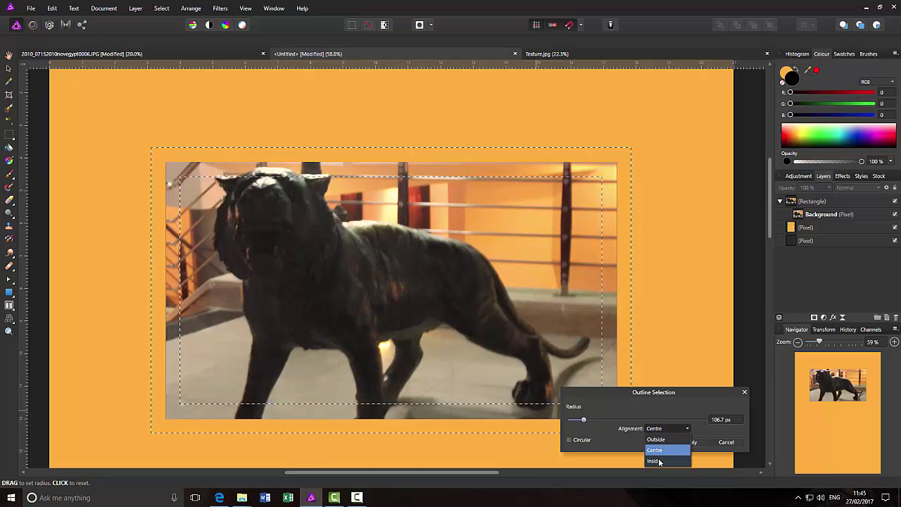
{"action": "left_click", "coordinate": [656, 439]}
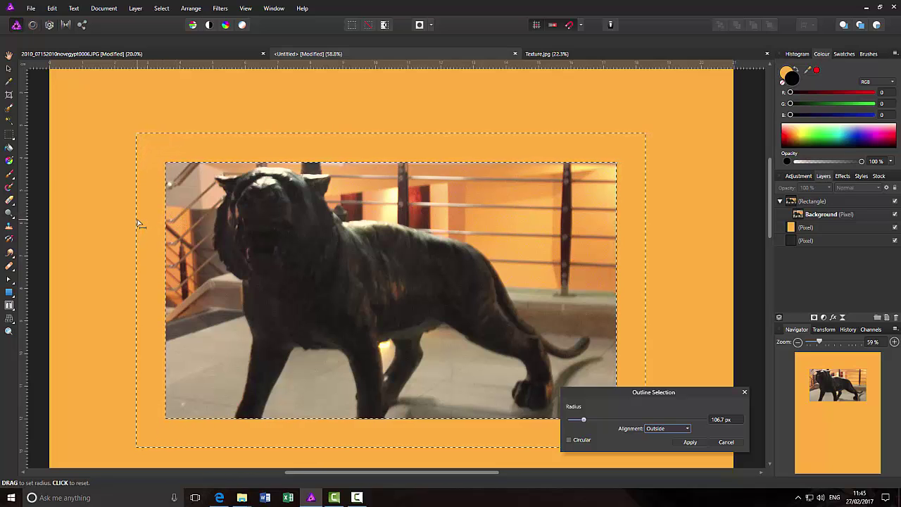
{"action": "left_click_drag", "start_coordinate": [581, 420], "coordinate": [575, 420]}
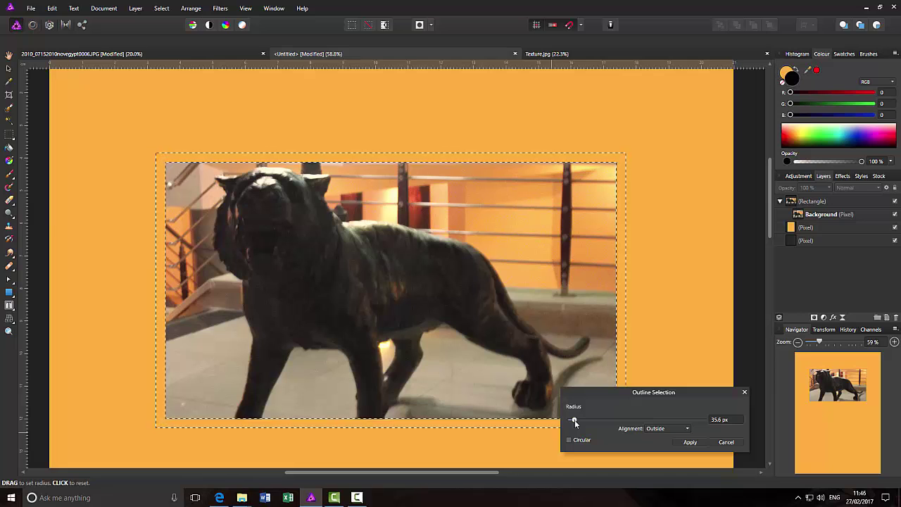
{"action": "left_click", "coordinate": [689, 442]}
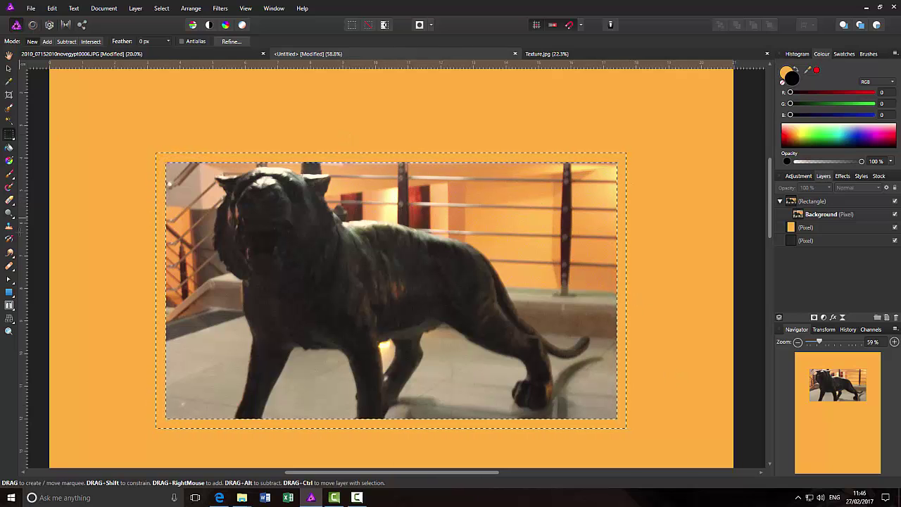
Paint the outline band solid black with the Paint Brush to border the tiger photo
{"action": "left_click", "coordinate": [9, 176]}
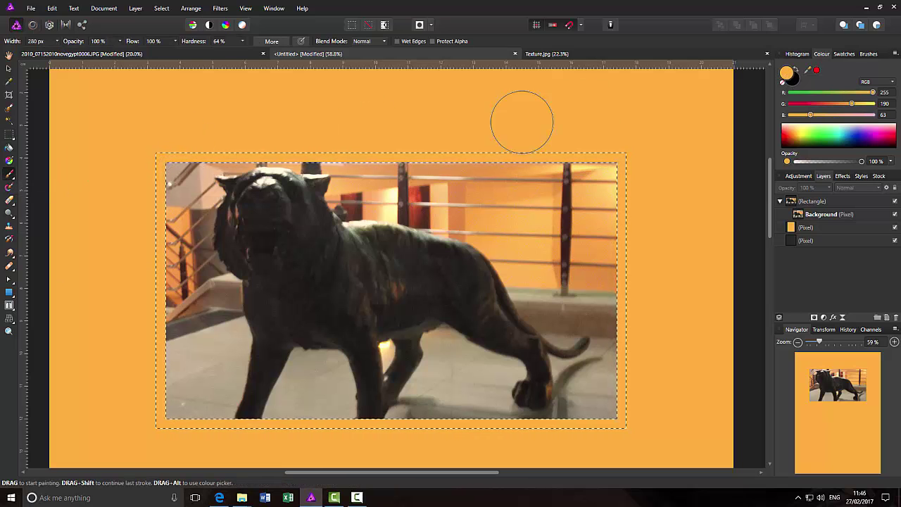
{"action": "left_click", "coordinate": [795, 70]}
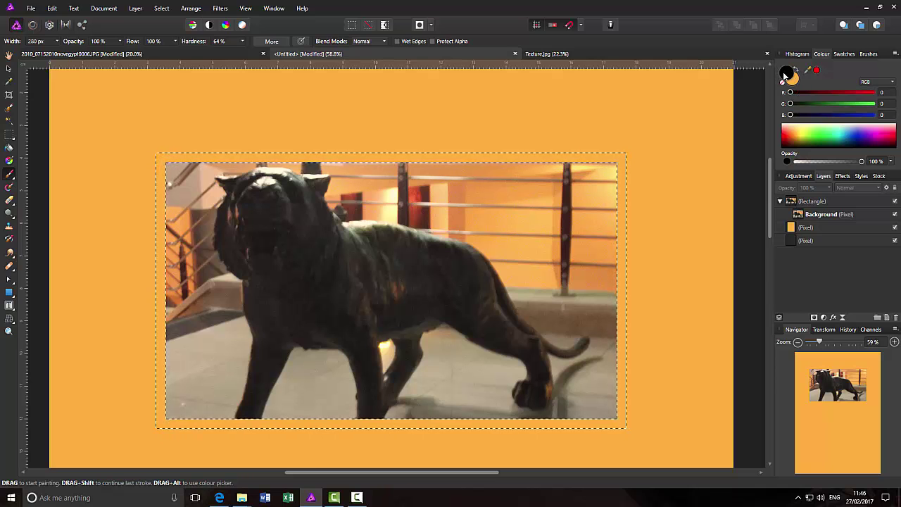
{"action": "left_click", "coordinate": [627, 227]}
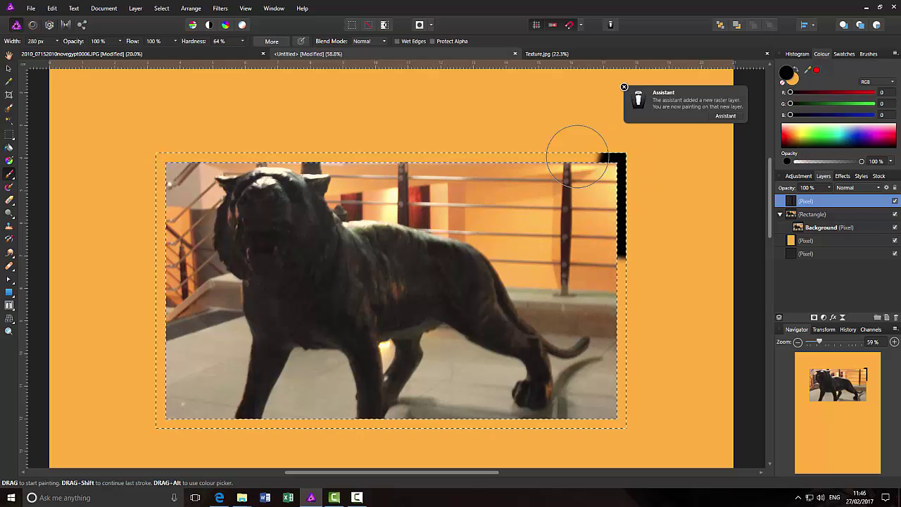
{"action": "left_click_drag", "start_coordinate": [160, 157], "coordinate": [152, 308]}
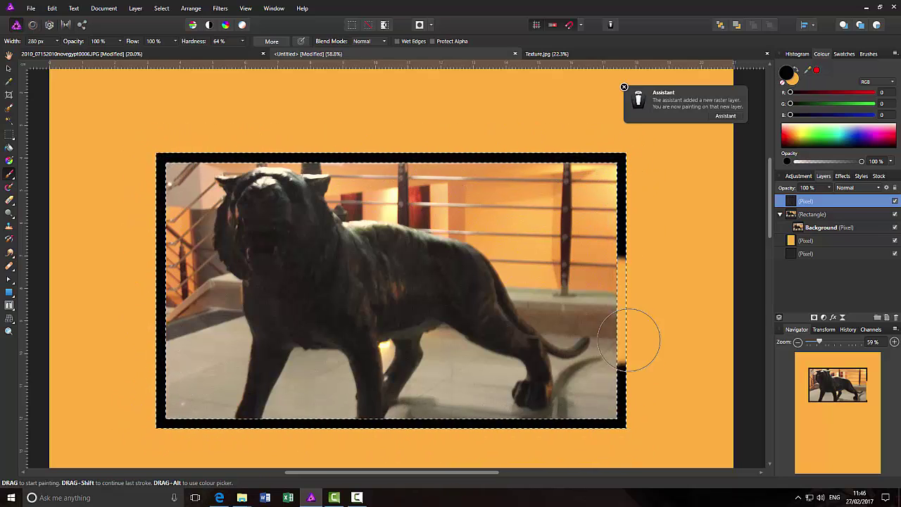
{"action": "left_click_drag", "start_coordinate": [628, 330], "coordinate": [628, 203]}
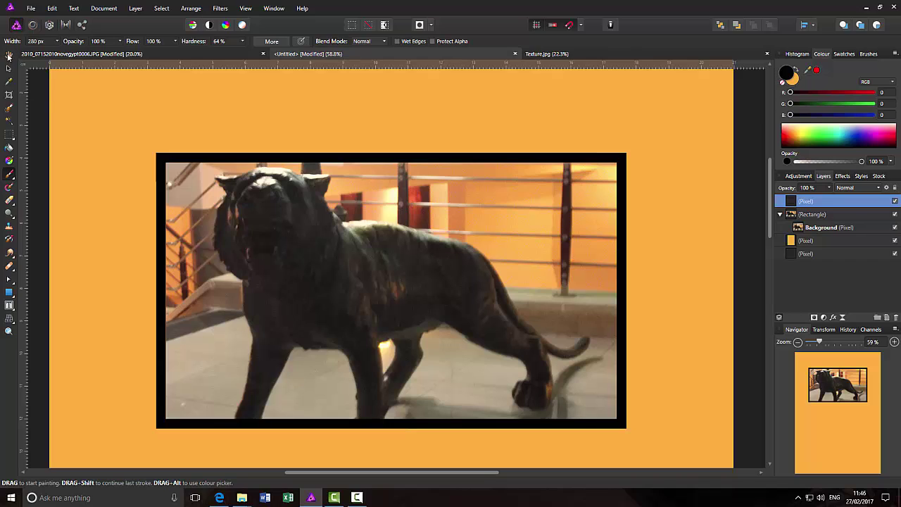
Fit the page in view, hide the orange fill, tiger photo, black rectangle and outline layers, and select the bottom Pixel layer
{"action": "left_click", "coordinate": [8, 56]}
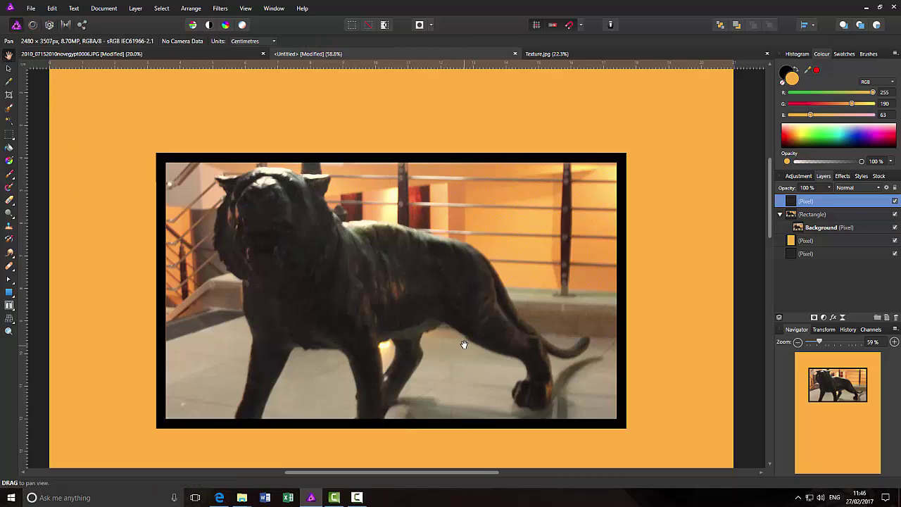
{"action": "key", "text": "ctrl+0"}
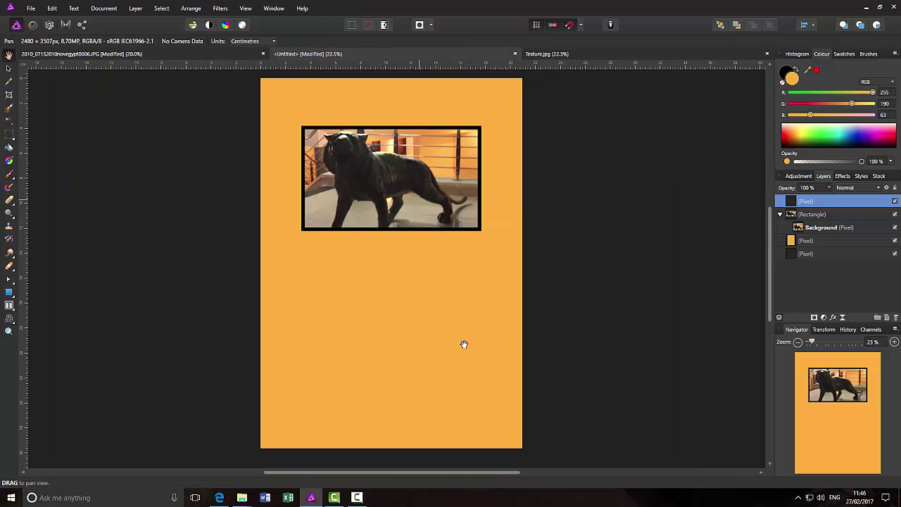
{"action": "left_click", "coordinate": [894, 241]}
{"action": "left_click", "coordinate": [894, 227]}
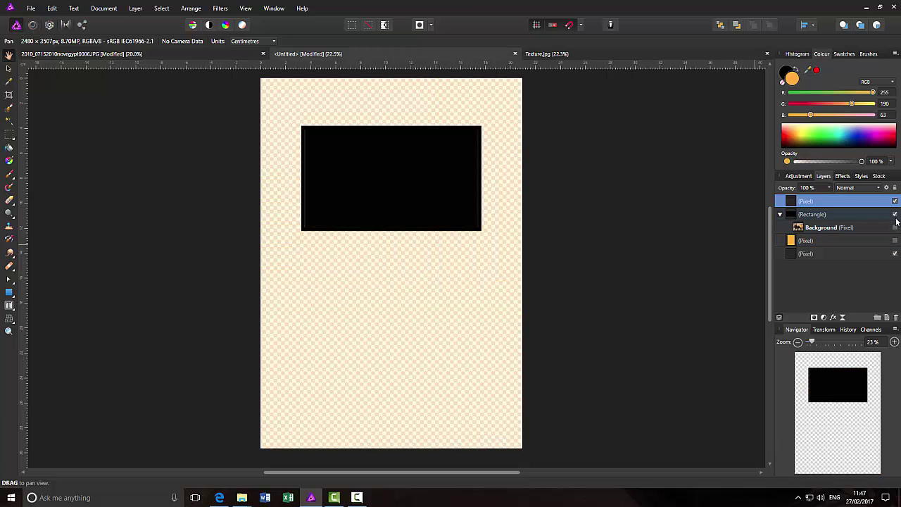
{"action": "left_click", "coordinate": [894, 214]}
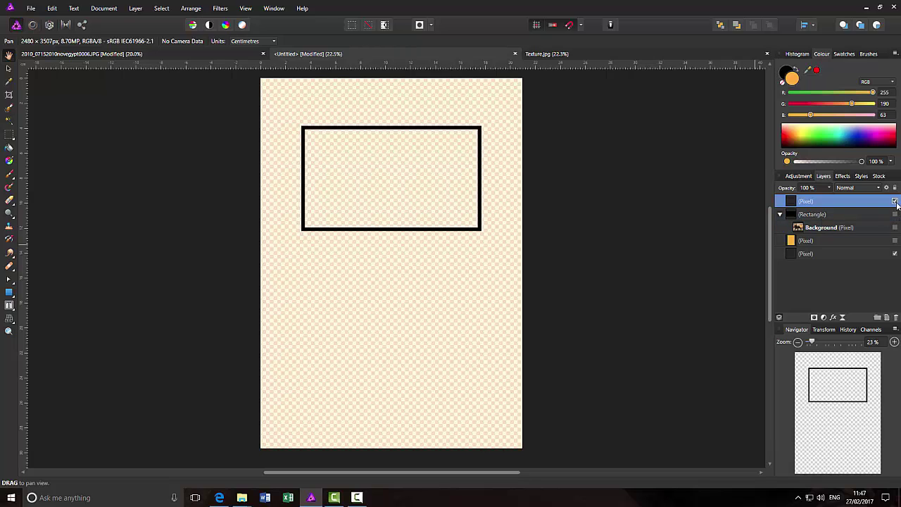
{"action": "left_click", "coordinate": [894, 201]}
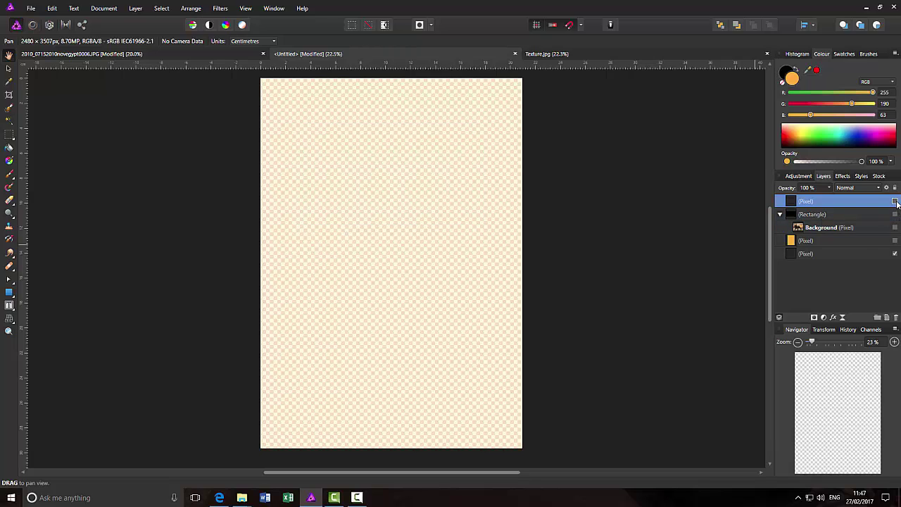
{"action": "left_click", "coordinate": [840, 254]}
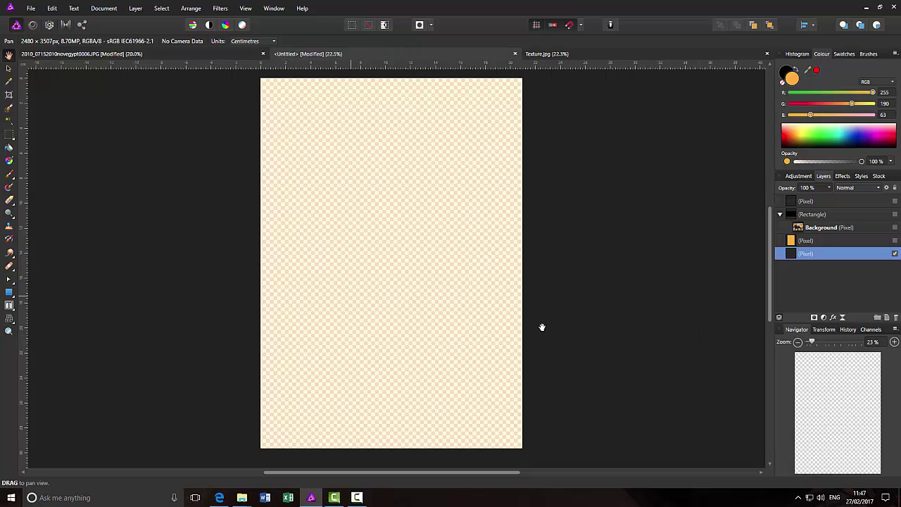
Copy the entire Texture.jpg image and paste it into the Untitled page
{"action": "left_click", "coordinate": [604, 54]}
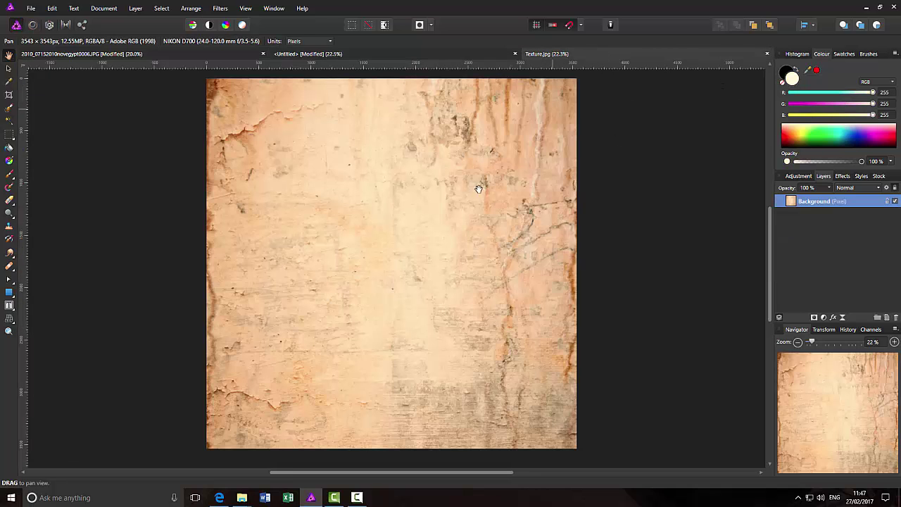
{"action": "left_click", "coordinate": [164, 8]}
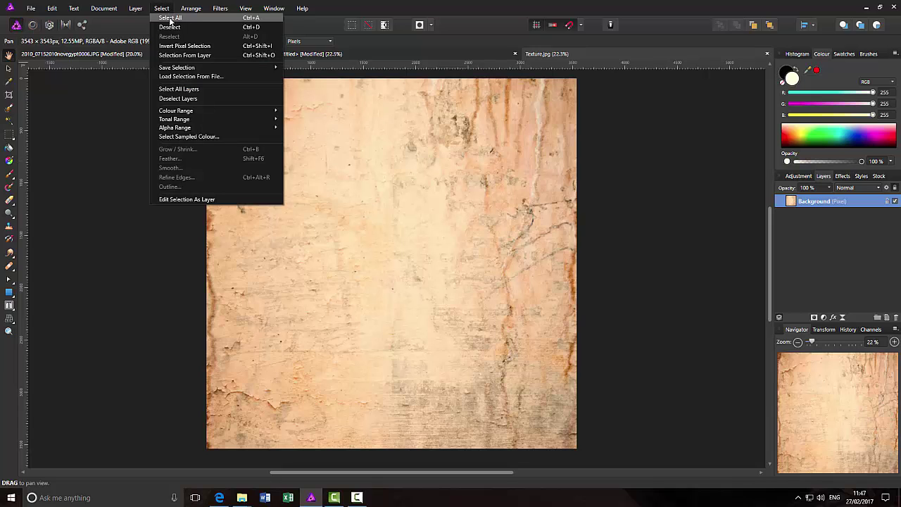
{"action": "left_click", "coordinate": [170, 17]}
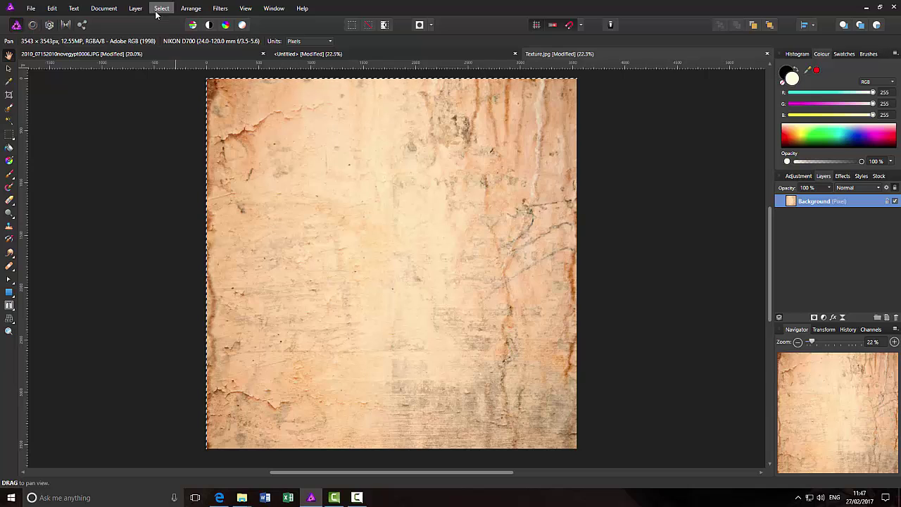
{"action": "left_click", "coordinate": [55, 10]}
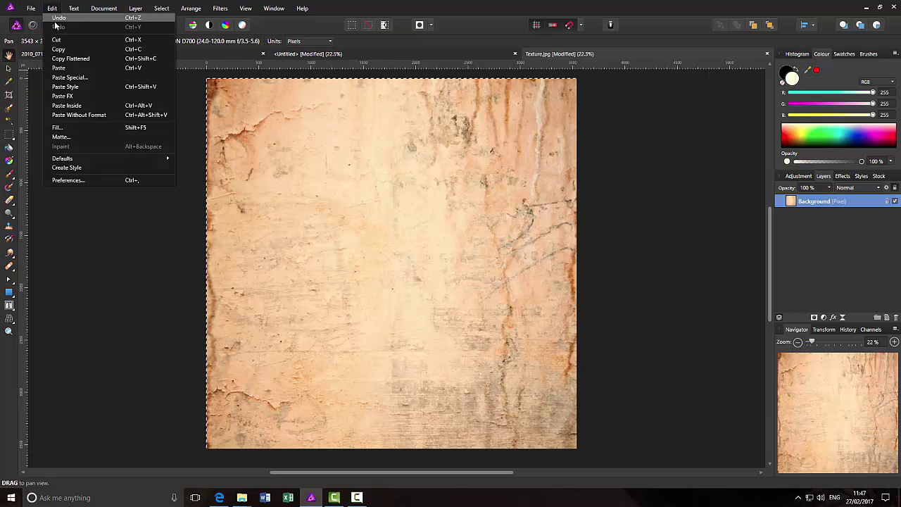
{"action": "left_click", "coordinate": [62, 50]}
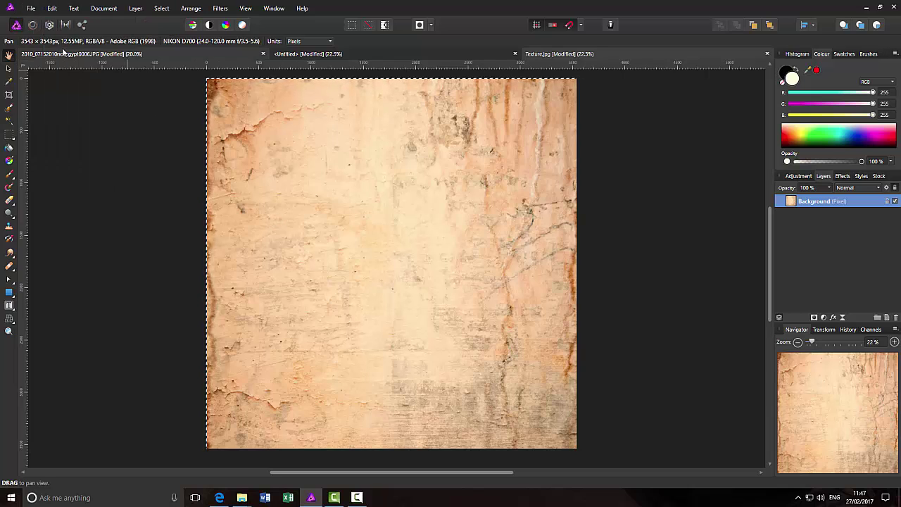
{"action": "left_click", "coordinate": [356, 54]}
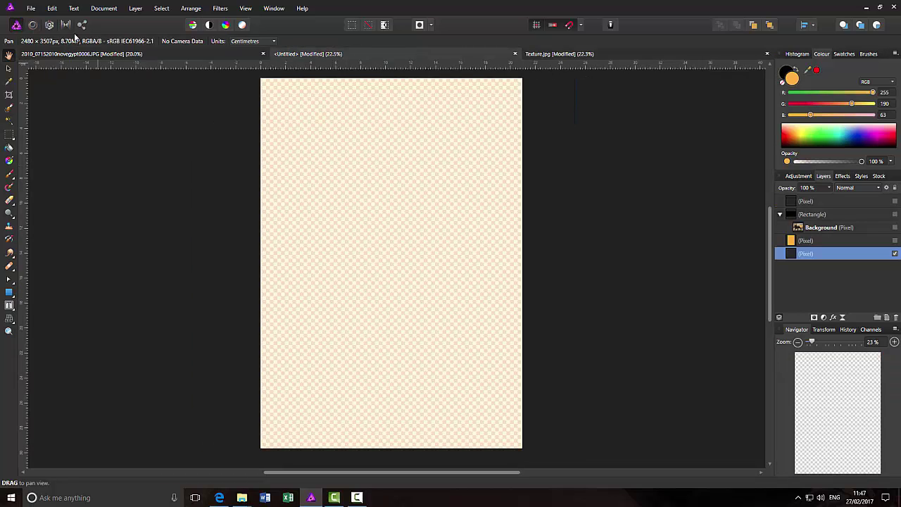
{"action": "left_click", "coordinate": [53, 10]}
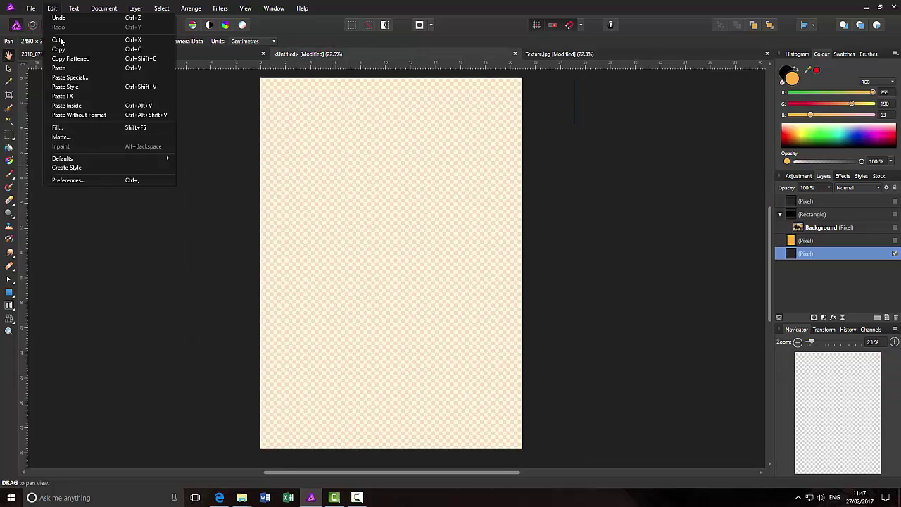
{"action": "left_click", "coordinate": [62, 67]}
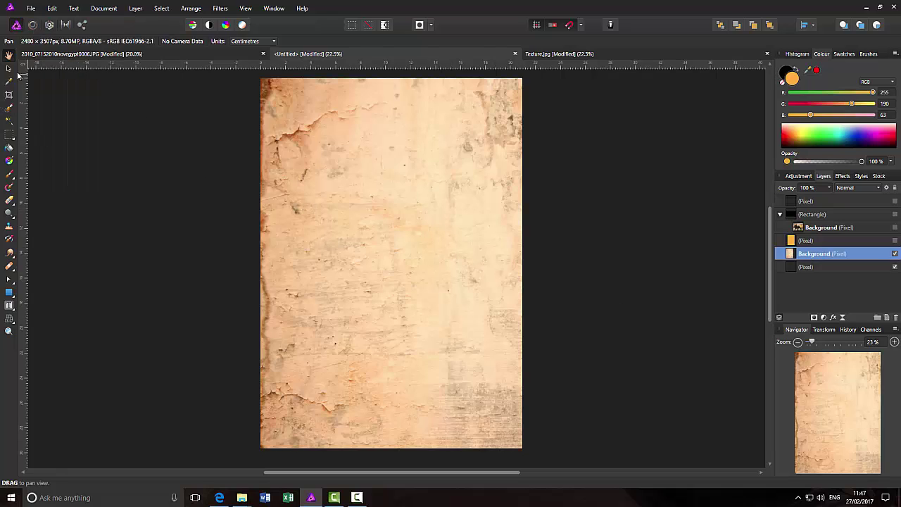
Shrink the pasted texture from its corner and slide it left until it covers the whole page
{"action": "left_click", "coordinate": [8, 68]}
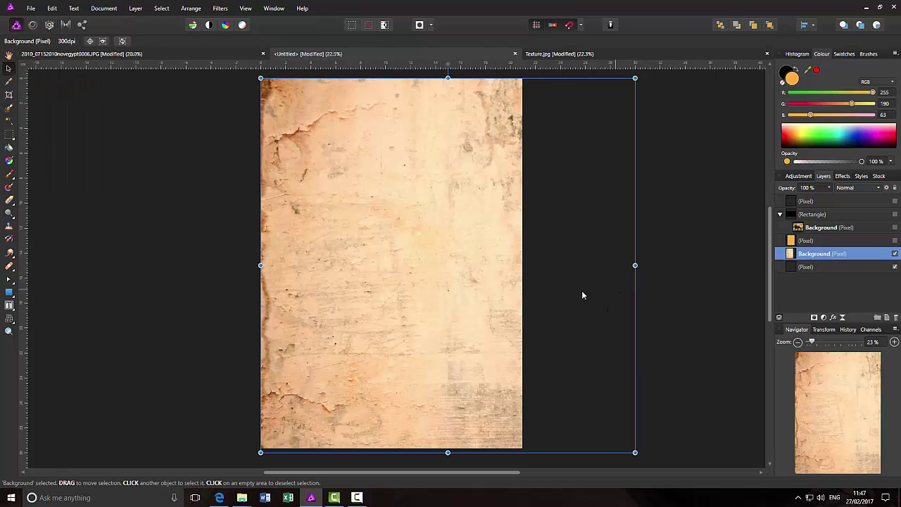
{"action": "left_click_drag", "start_coordinate": [533, 291], "coordinate": [516, 296]}
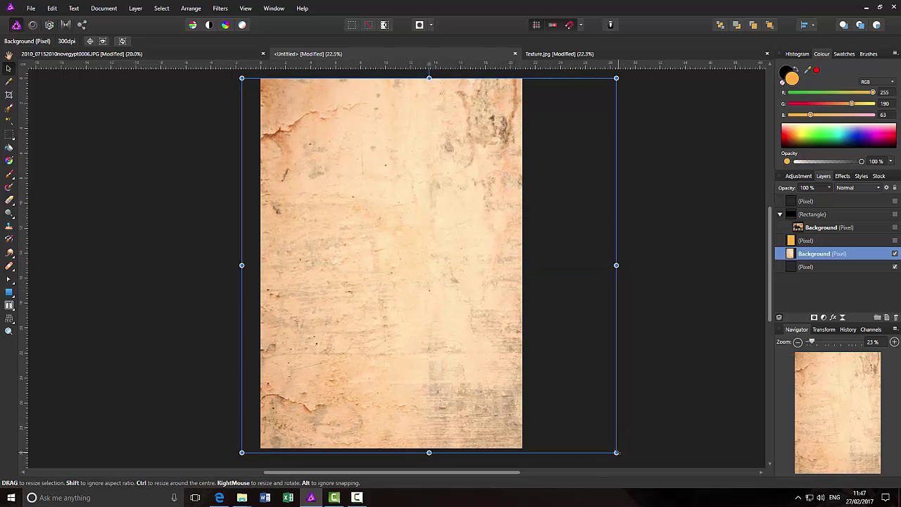
{"action": "mouse_move", "coordinate": [616, 453]}
{"action": "left_mouse_down"}
{"action": "mouse_move", "coordinate": [586, 420]}
{"action": "mouse_move", "coordinate": [612, 450]}
{"action": "left_mouse_up"}
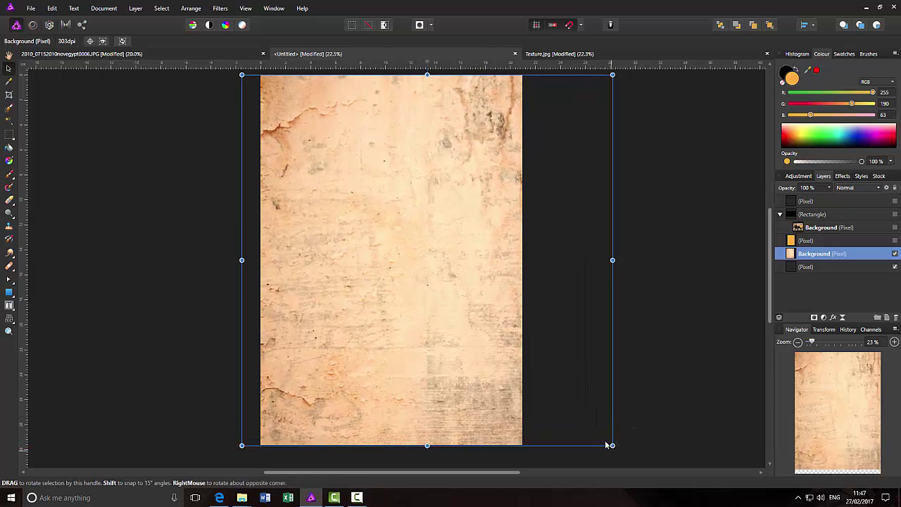
{"action": "left_click_drag", "start_coordinate": [472, 253], "coordinate": [377, 269]}
{"action": "left_click", "coordinate": [627, 279]}
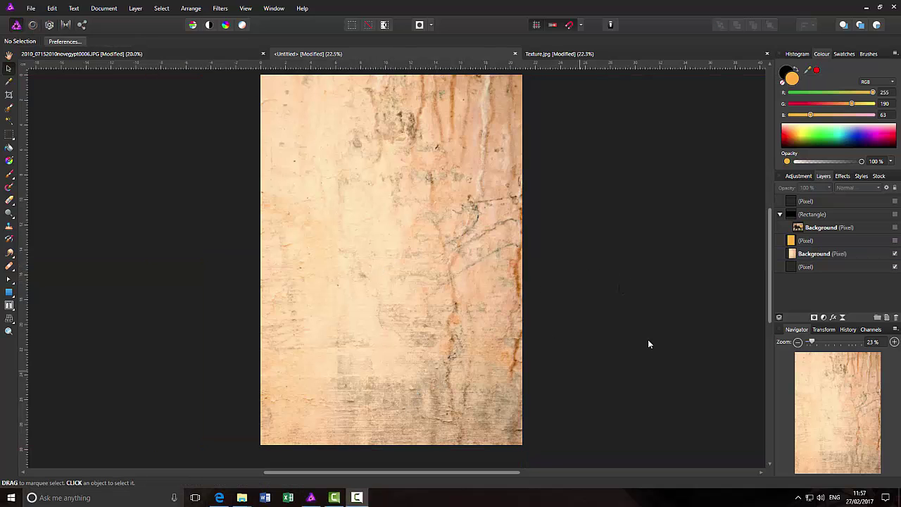
Select the bottom Pixel layer, then select all of the image in the tiger photo document
{"action": "left_click", "coordinate": [841, 266]}
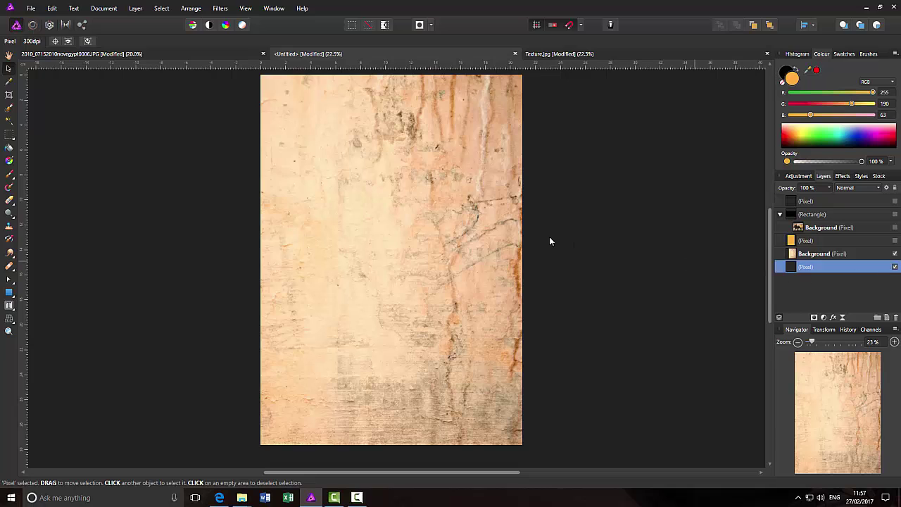
{"action": "left_click", "coordinate": [88, 54]}
{"action": "key", "text": "h"}
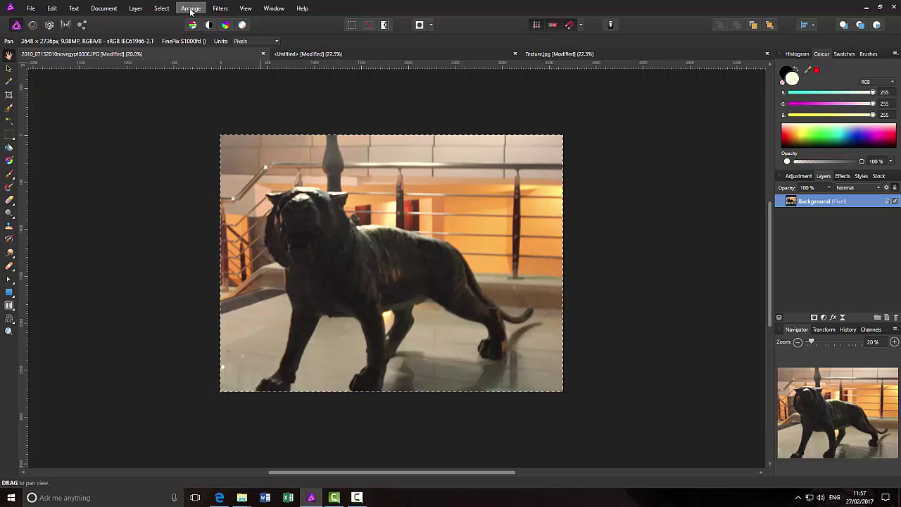
{"action": "left_click", "coordinate": [161, 8]}
{"action": "left_click", "coordinate": [161, 8]}
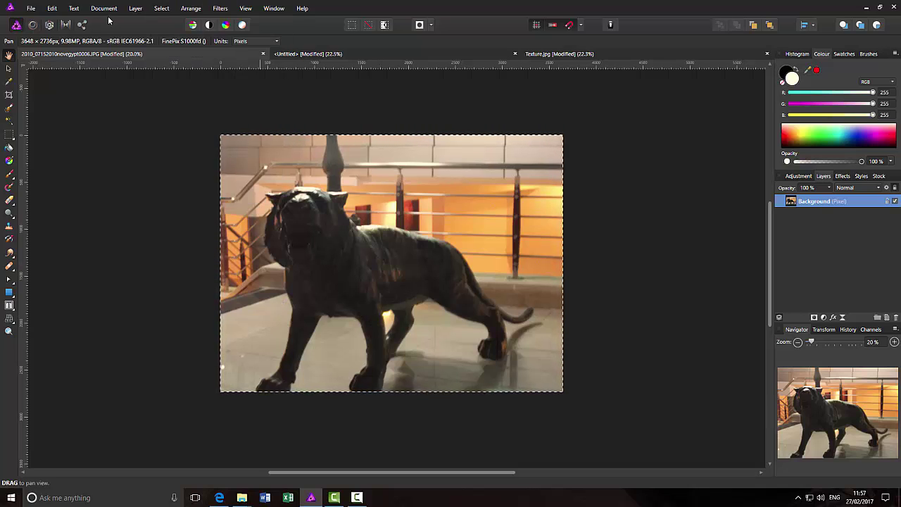
{"action": "left_click", "coordinate": [52, 8]}
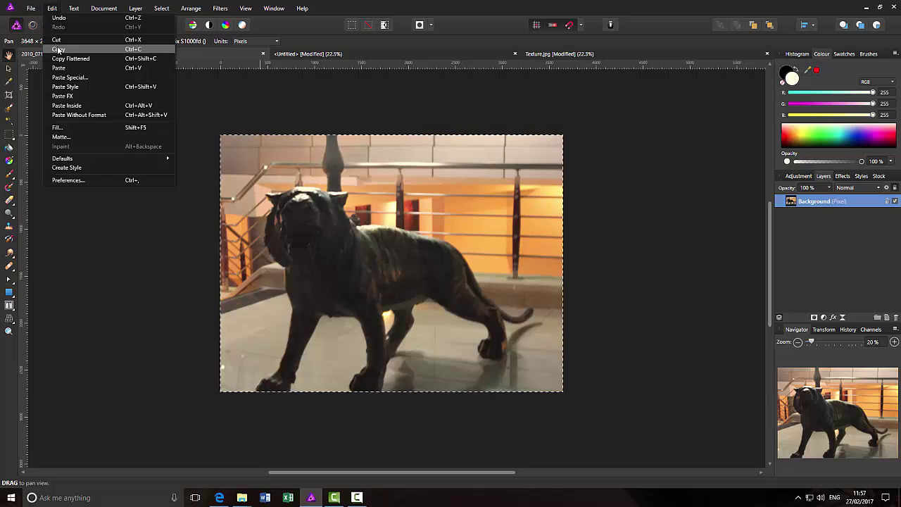
Copy the tiger photo and return to the Untitled page
{"action": "left_click", "coordinate": [59, 49]}
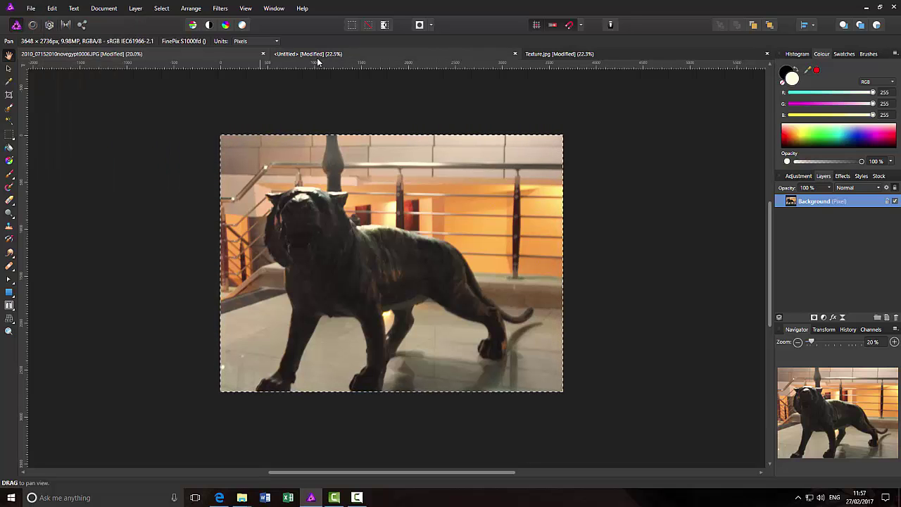
{"action": "left_click", "coordinate": [384, 52]}
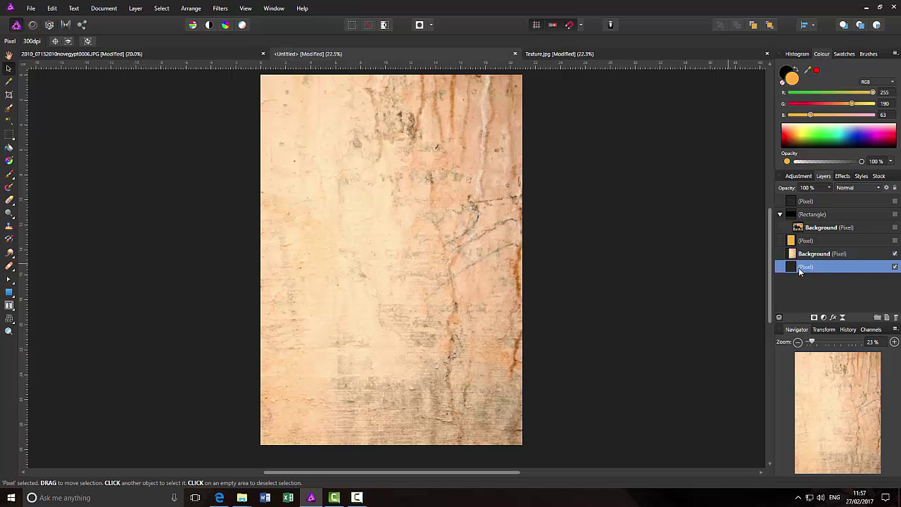
Paste the tiger photo, shrink it, and move it to the lower middle of the page beneath the texture
{"action": "left_click", "coordinate": [54, 10]}
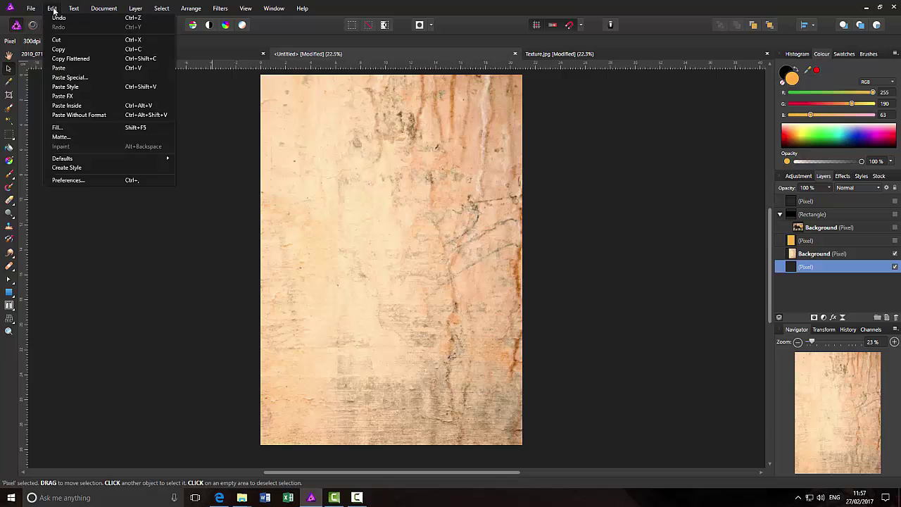
{"action": "left_click", "coordinate": [67, 70]}
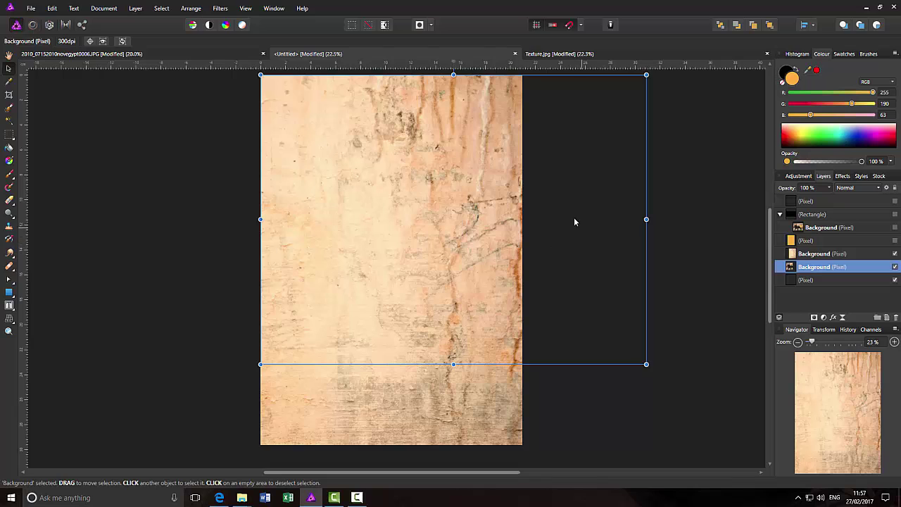
{"action": "left_click_drag", "start_coordinate": [561, 225], "coordinate": [563, 305]}
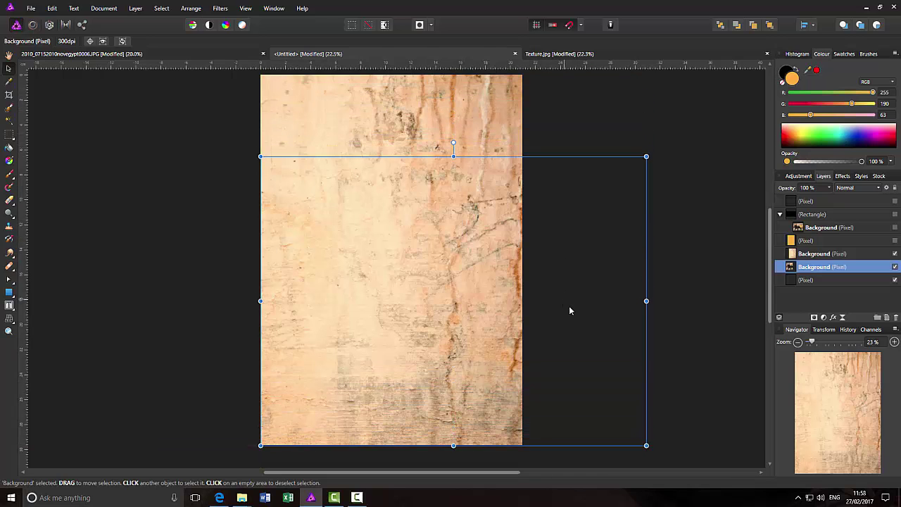
{"action": "left_click", "coordinate": [894, 254]}
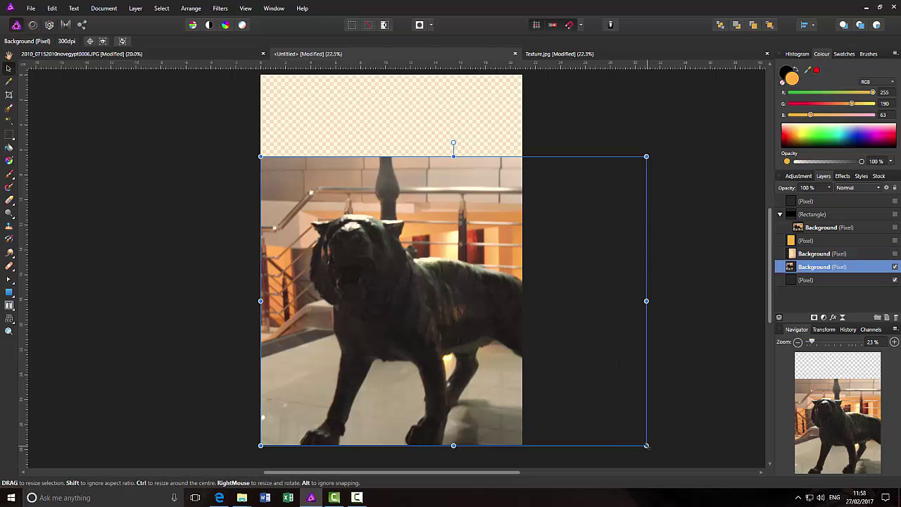
{"action": "left_click_drag", "start_coordinate": [646, 445], "coordinate": [527, 377]}
{"action": "left_click_drag", "start_coordinate": [491, 351], "coordinate": [441, 407]}
{"action": "left_click", "coordinate": [895, 253]}
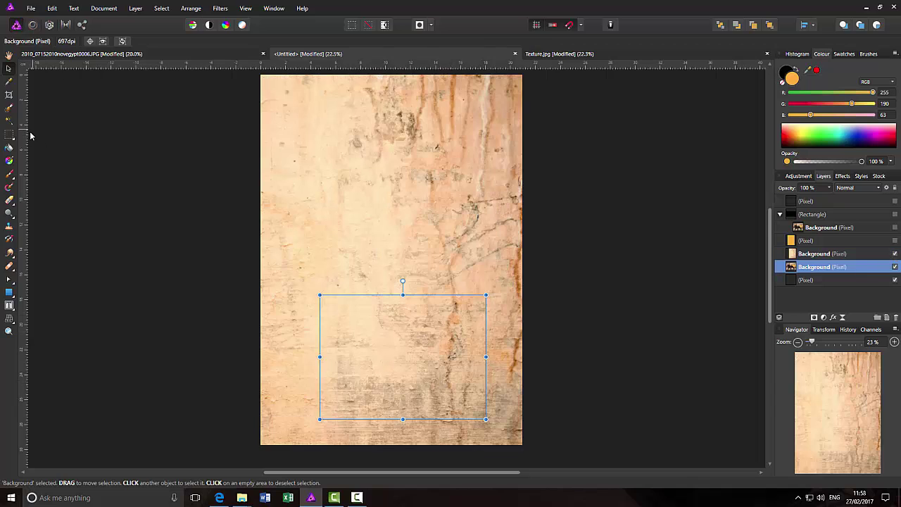
Draw a rectangular marquee over the tiger's area and invert the pixel selection
{"action": "left_click", "coordinate": [10, 137]}
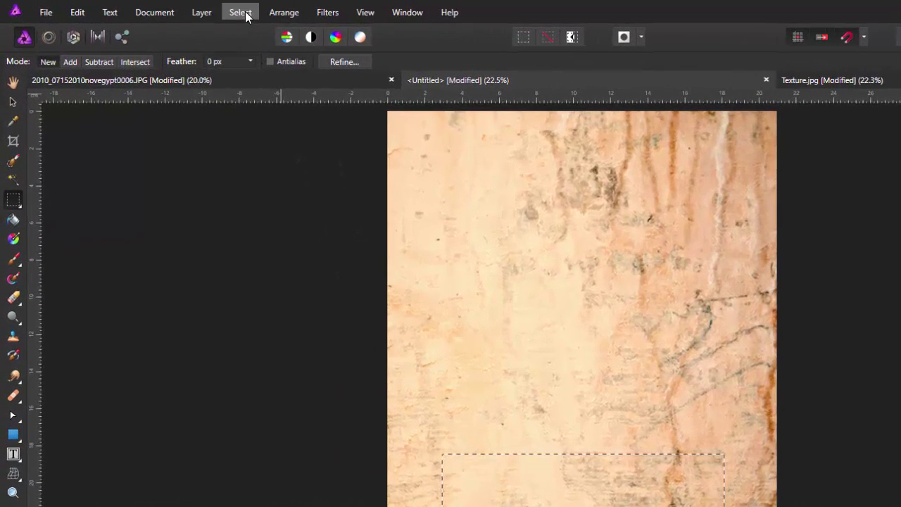
{"action": "left_click", "coordinate": [245, 13]}
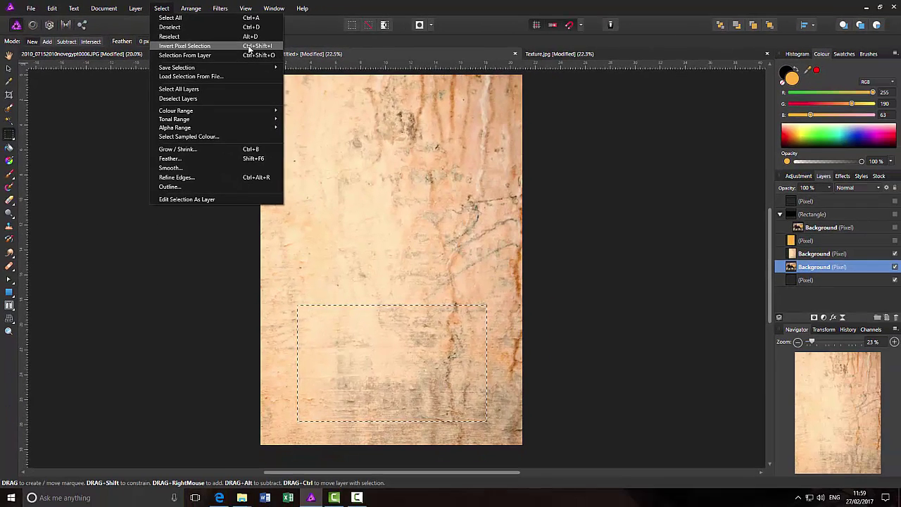
{"action": "left_click", "coordinate": [380, 68]}
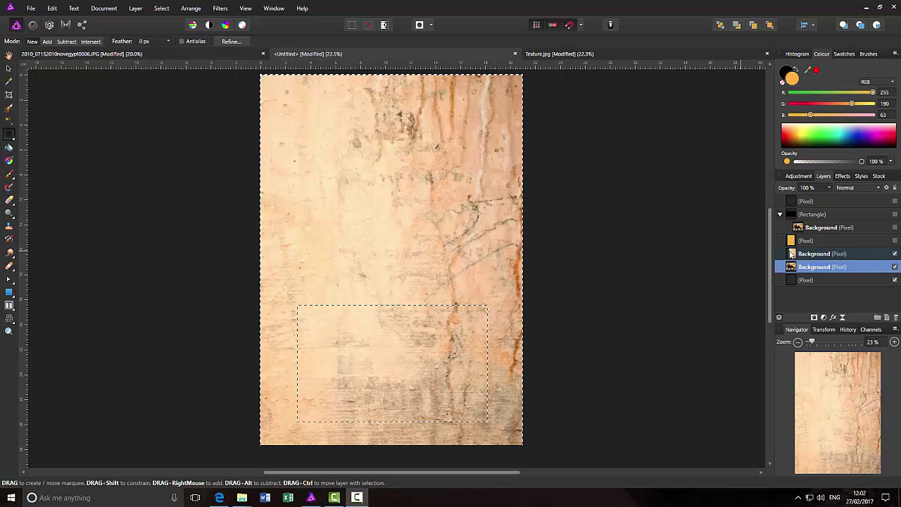
Mask the texture layer with the marquee to open a window onto the tiger, then select the tiger layer
{"action": "left_click", "coordinate": [843, 255]}
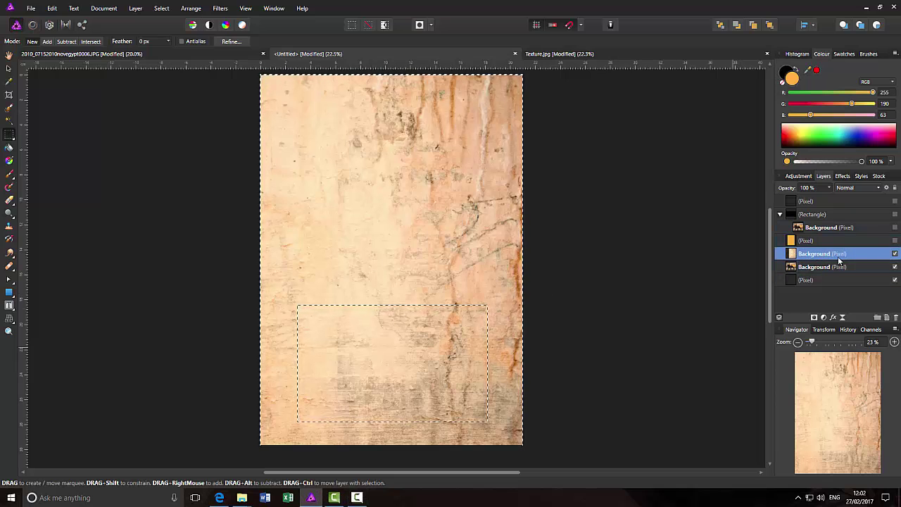
{"action": "left_click", "coordinate": [814, 317]}
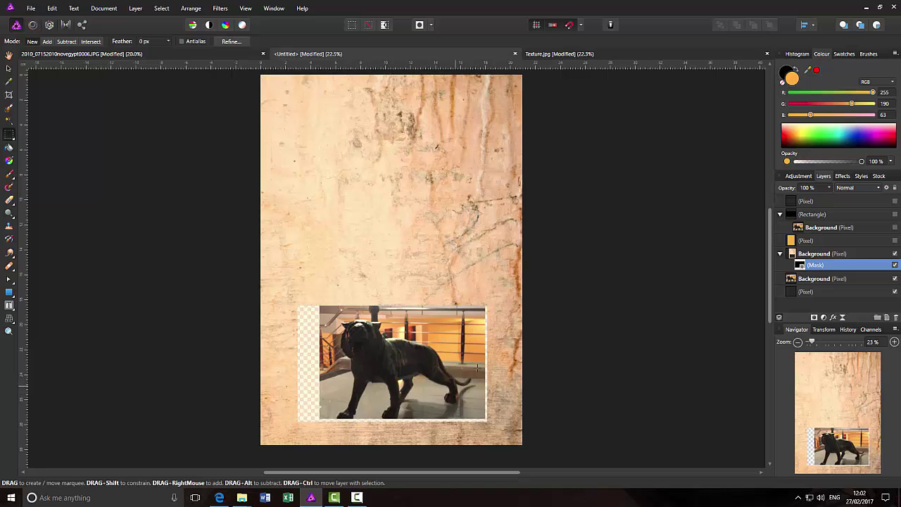
{"action": "left_click", "coordinate": [814, 279]}
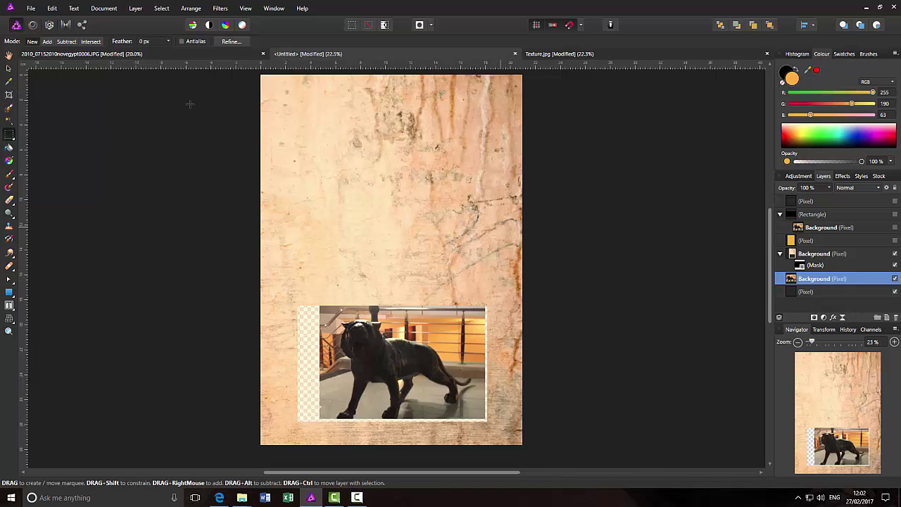
Shift the tiger photo left and resize it from its corner into the window
{"action": "left_click", "coordinate": [9, 68]}
{"action": "left_click_drag", "start_coordinate": [395, 368], "coordinate": [374, 364]}
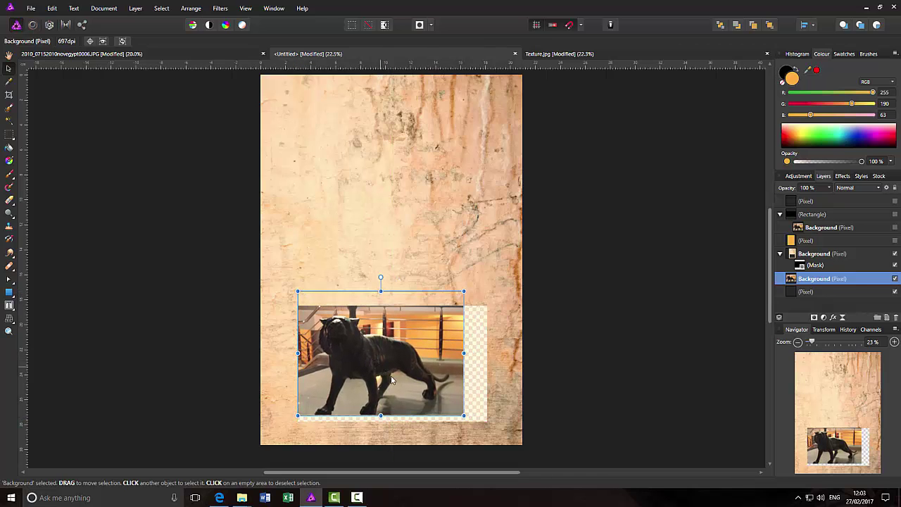
{"action": "mouse_move", "coordinate": [465, 425]}
{"action": "left_mouse_down"}
{"action": "mouse_move", "coordinate": [466, 417]}
{"action": "mouse_move", "coordinate": [476, 423]}
{"action": "left_mouse_up"}
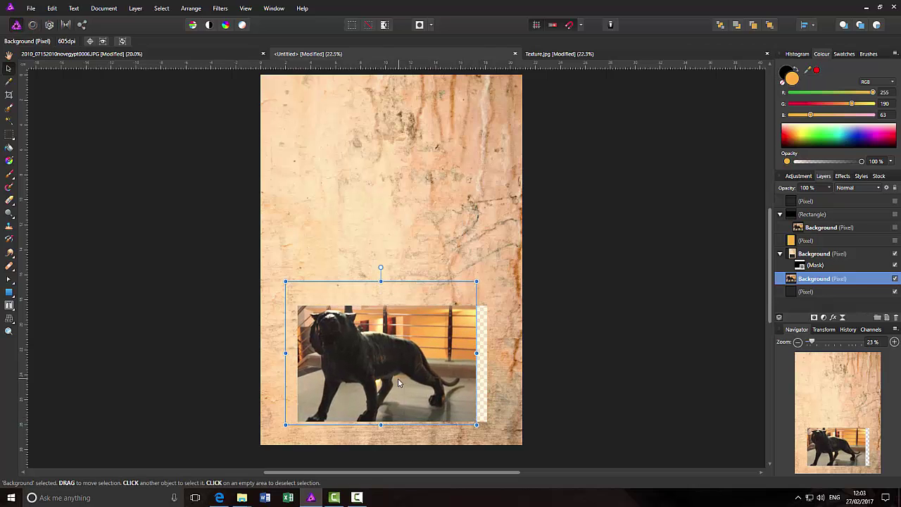
{"action": "left_click_drag", "start_coordinate": [398, 378], "coordinate": [409, 383]}
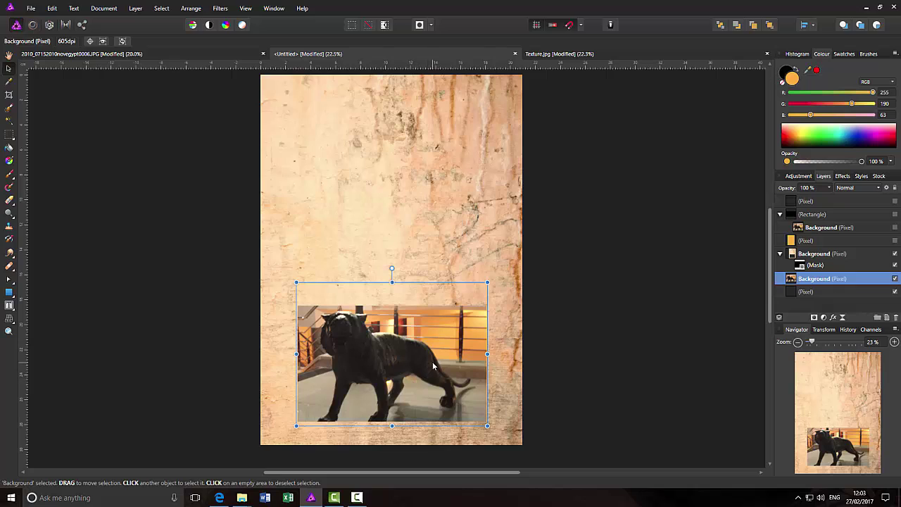
{"action": "left_click", "coordinate": [567, 329]}
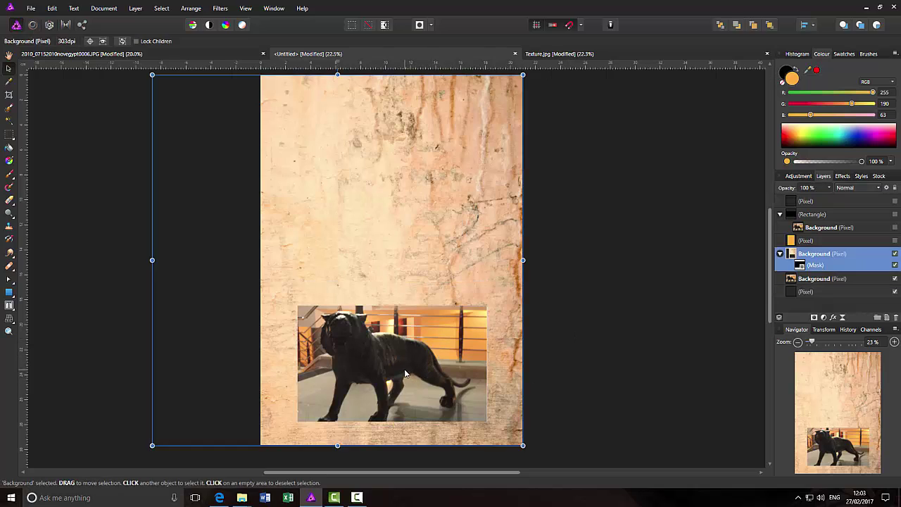
Enlarge the tiger photo slightly and nudge it upward so it fills the opening
{"action": "left_click", "coordinate": [816, 280]}
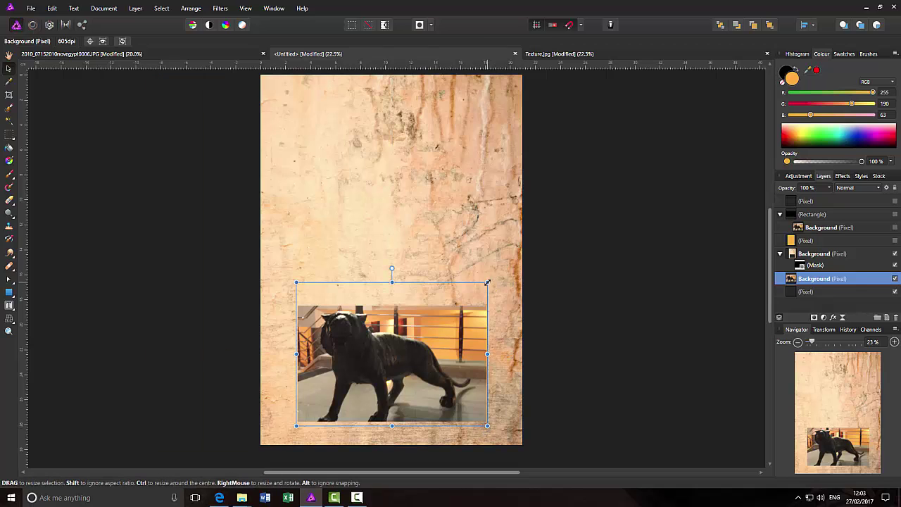
{"action": "left_click_drag", "start_coordinate": [488, 282], "coordinate": [491, 279]}
{"action": "left_click_drag", "start_coordinate": [443, 365], "coordinate": [442, 355]}
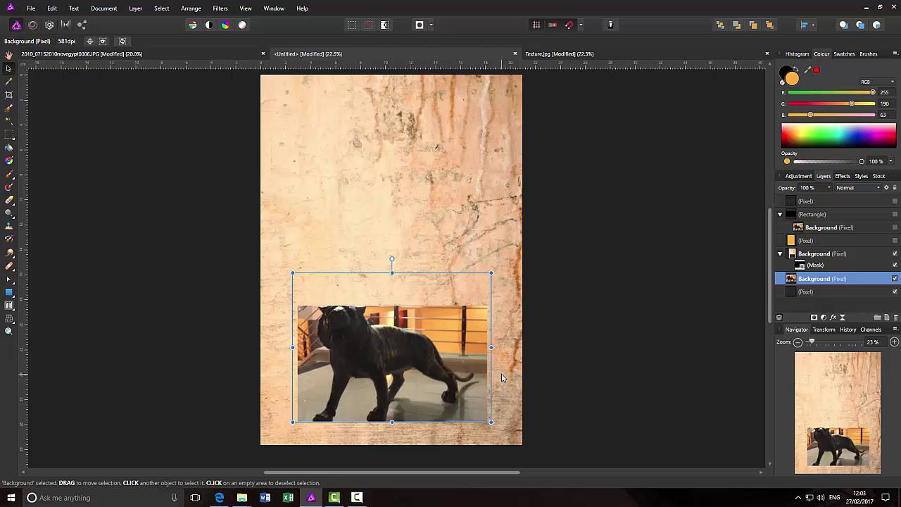
{"action": "key", "text": "Up"}
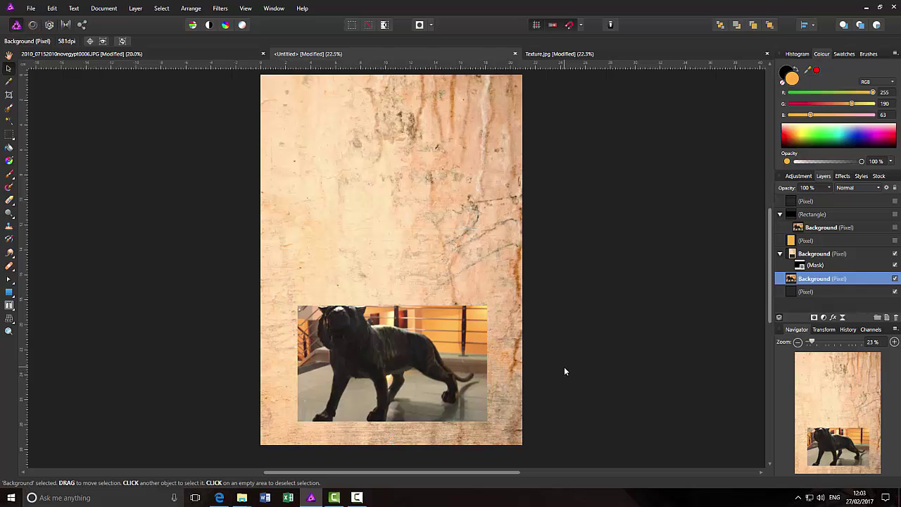
{"action": "left_click", "coordinate": [564, 367]}
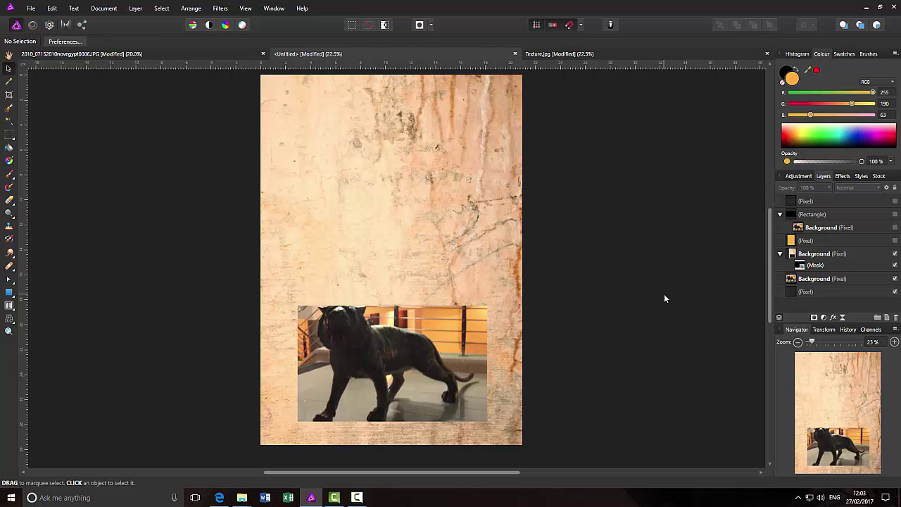
Load the texture's mask as a selection and invert it to enclose just the tiger window
{"action": "left_click", "coordinate": [800, 266]}
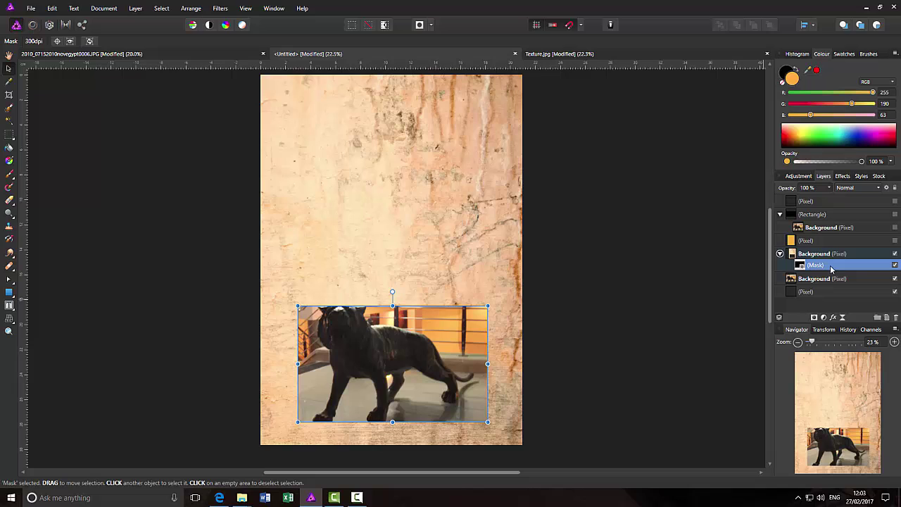
{"action": "left_click", "coordinate": [827, 266], "text": "ctrl"}
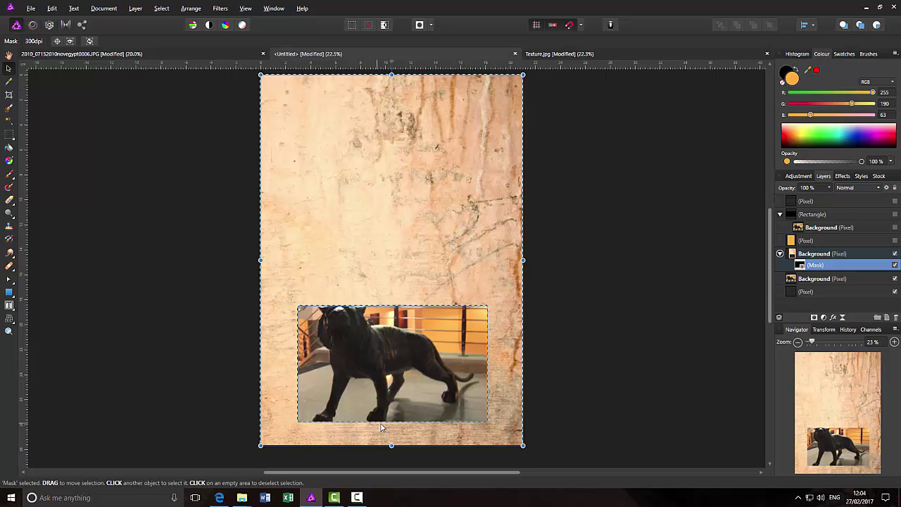
{"action": "left_click", "coordinate": [161, 8]}
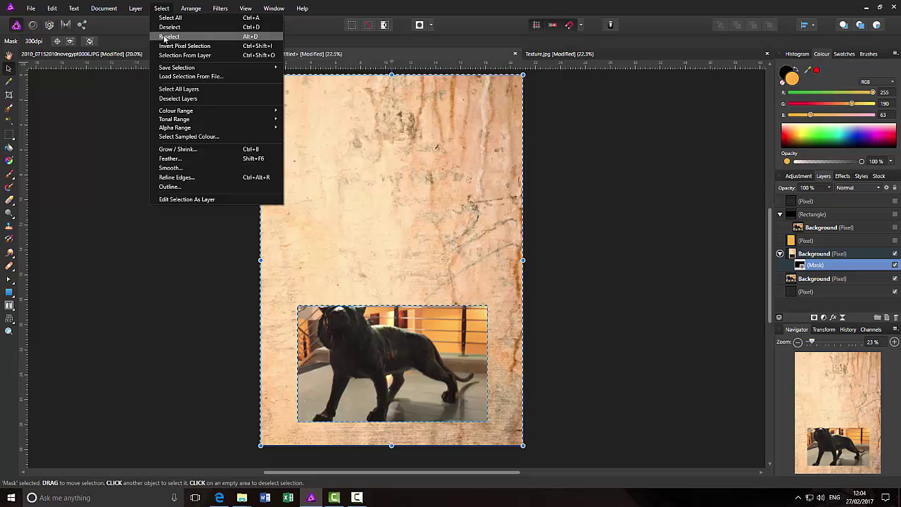
{"action": "left_click", "coordinate": [203, 47]}
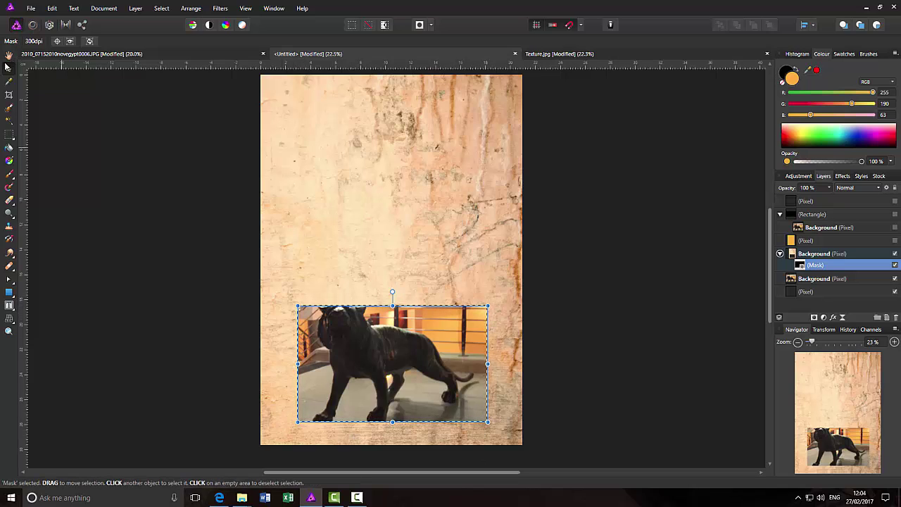
{"action": "left_click", "coordinate": [9, 55]}
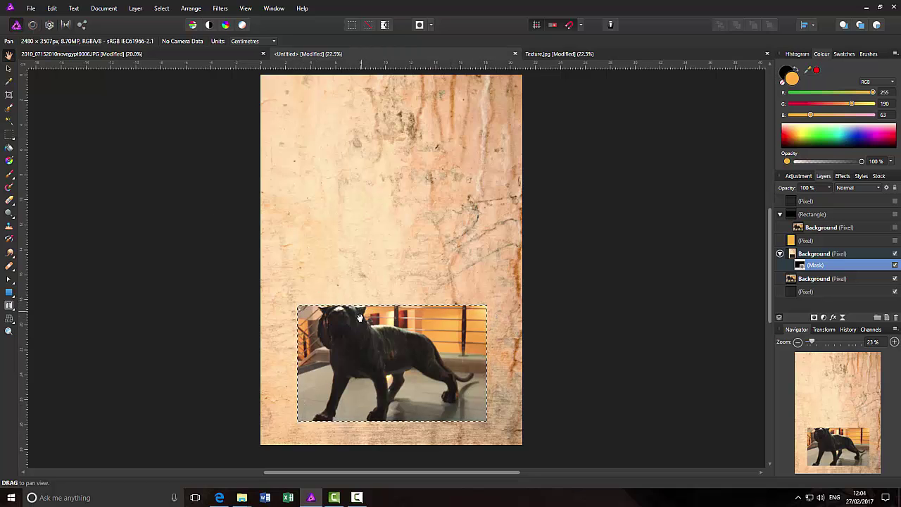
Turn the tiger window selection into a centred outline band of about 89 px radius
{"action": "left_click", "coordinate": [161, 8]}
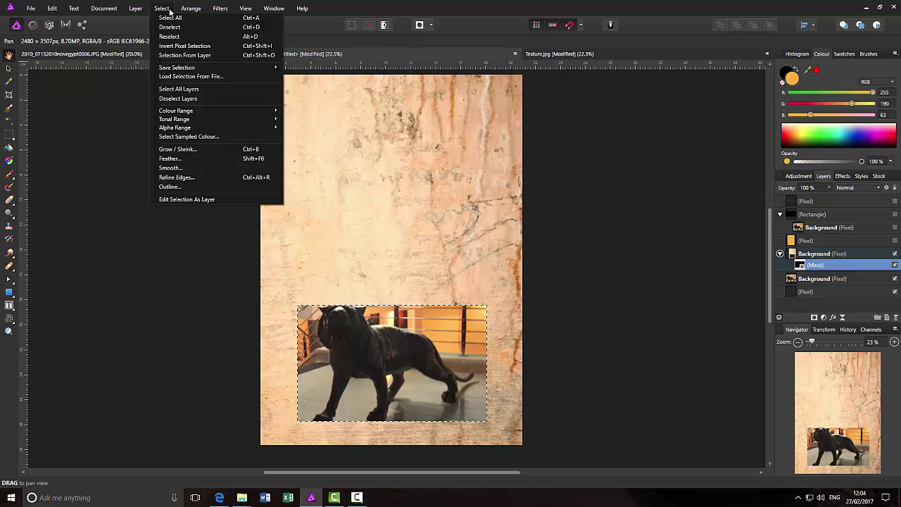
{"action": "left_click", "coordinate": [176, 185]}
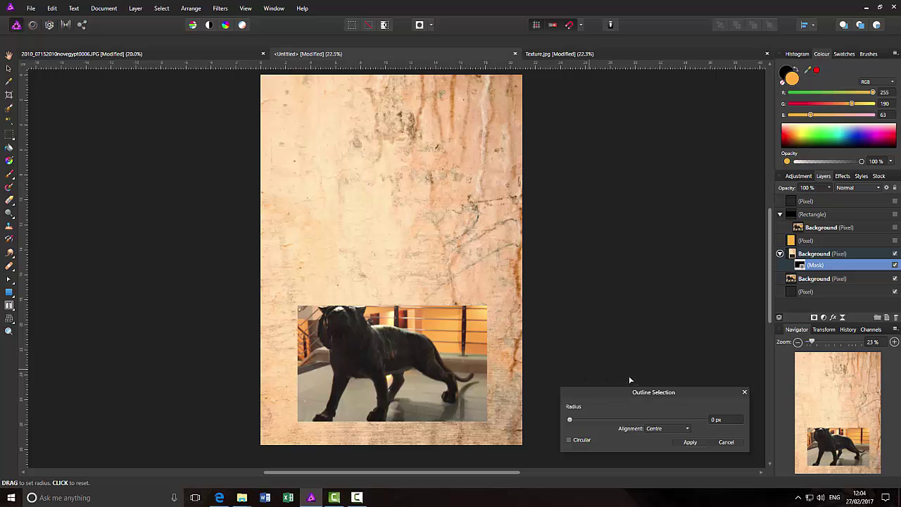
{"action": "left_click_drag", "start_coordinate": [571, 424], "coordinate": [601, 403]}
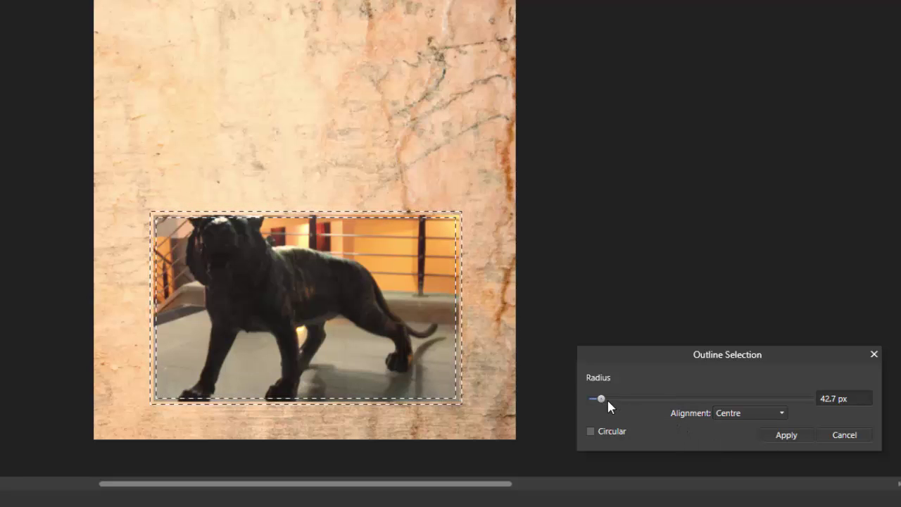
{"action": "left_click_drag", "start_coordinate": [599, 400], "coordinate": [610, 401]}
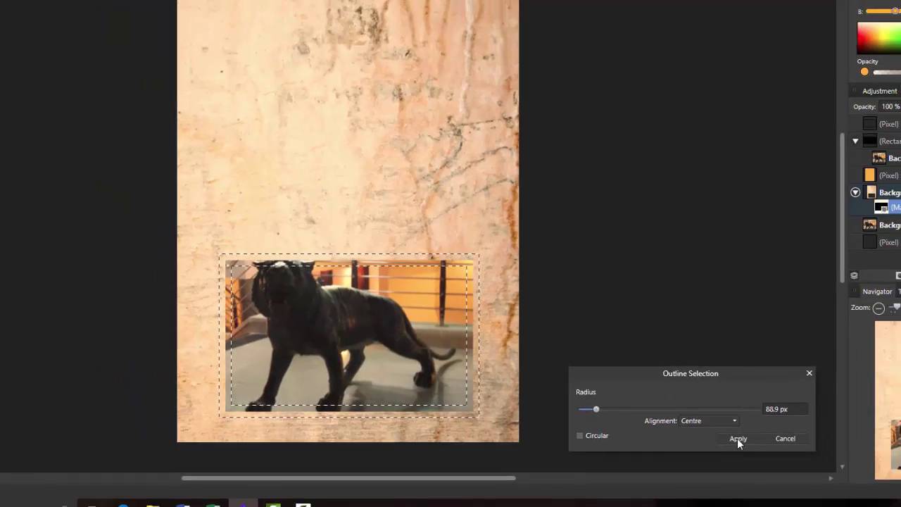
{"action": "left_click", "coordinate": [783, 434]}
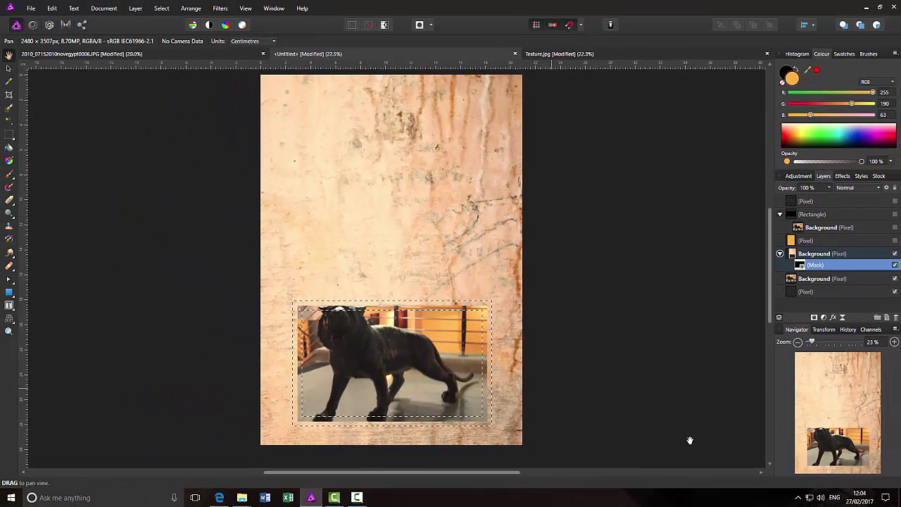
Paint a thick black border in the outline band on the texture layer, then deselect
{"action": "left_click", "coordinate": [10, 173]}
{"action": "key", "text": "x"}
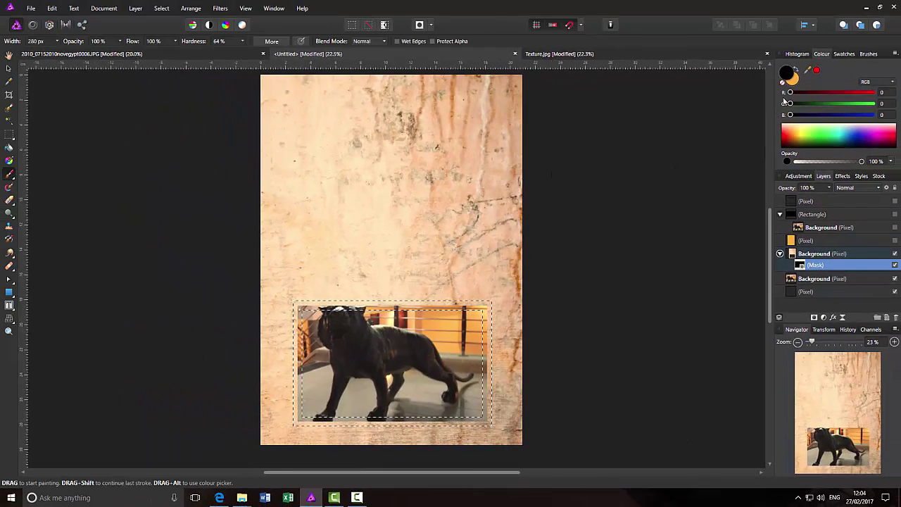
{"action": "left_click", "coordinate": [816, 254]}
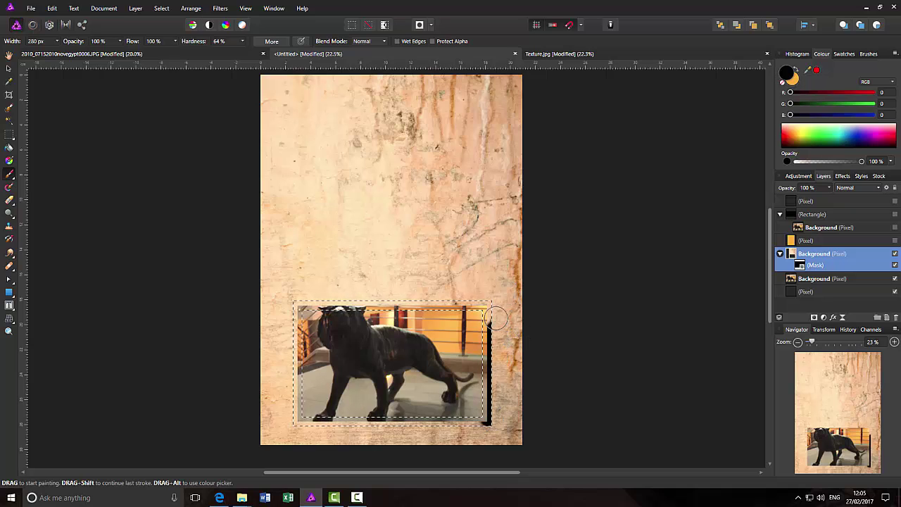
{"action": "left_click_drag", "start_coordinate": [317, 299], "coordinate": [286, 306]}
{"action": "left_click_drag", "start_coordinate": [290, 433], "coordinate": [415, 447]}
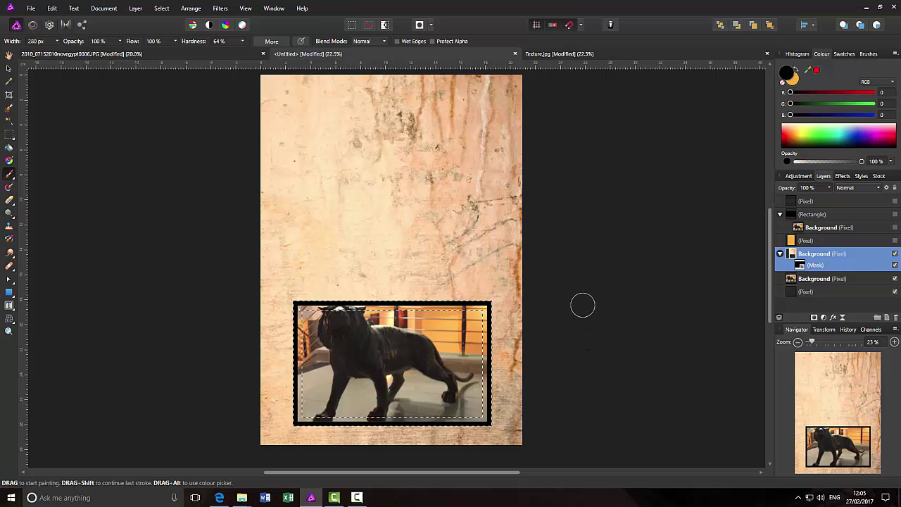
{"action": "key", "text": "ctrl+d"}
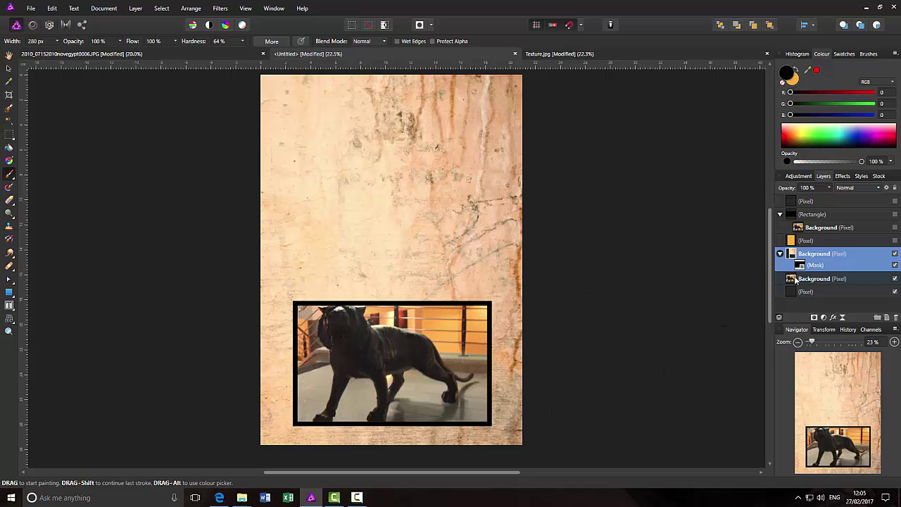
Hide the orange layer and show the Rectangle group, its photo and the top border layer
{"action": "left_click", "coordinate": [895, 240]}
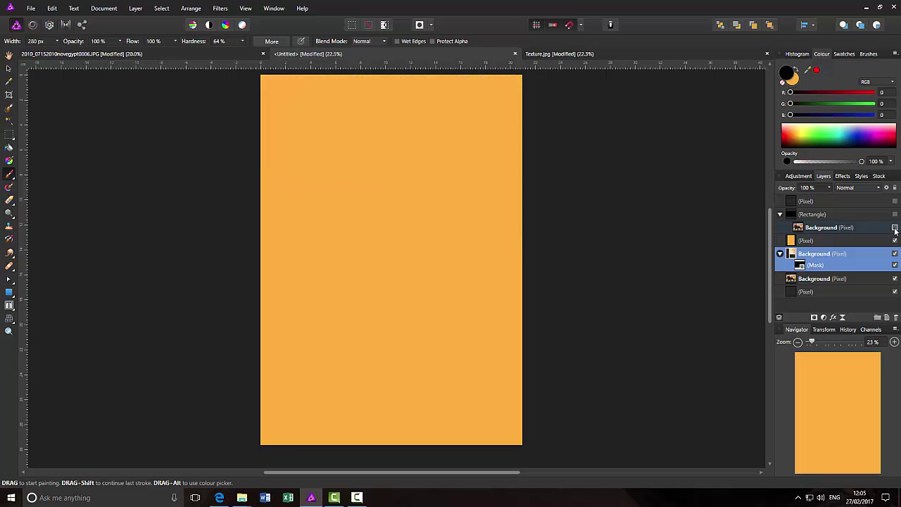
{"action": "left_click", "coordinate": [895, 227]}
{"action": "left_click", "coordinate": [894, 214]}
{"action": "left_click", "coordinate": [894, 239]}
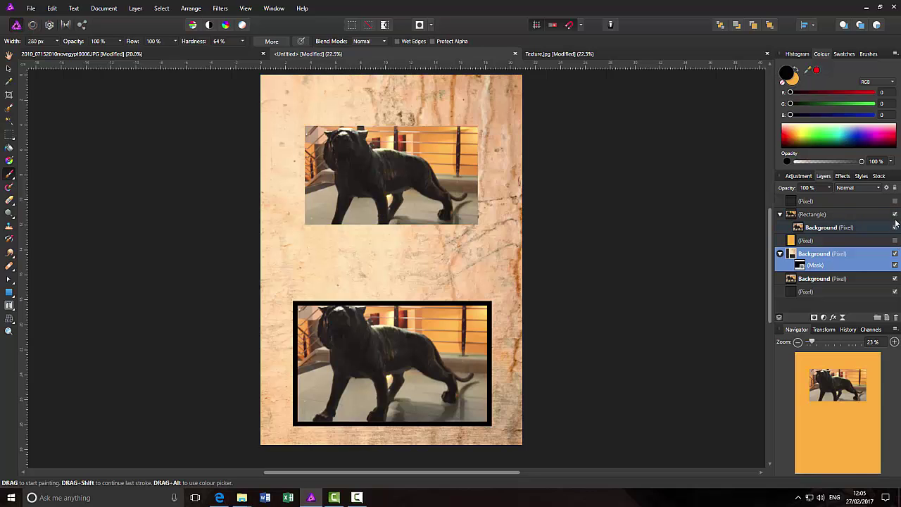
{"action": "left_click", "coordinate": [895, 201]}
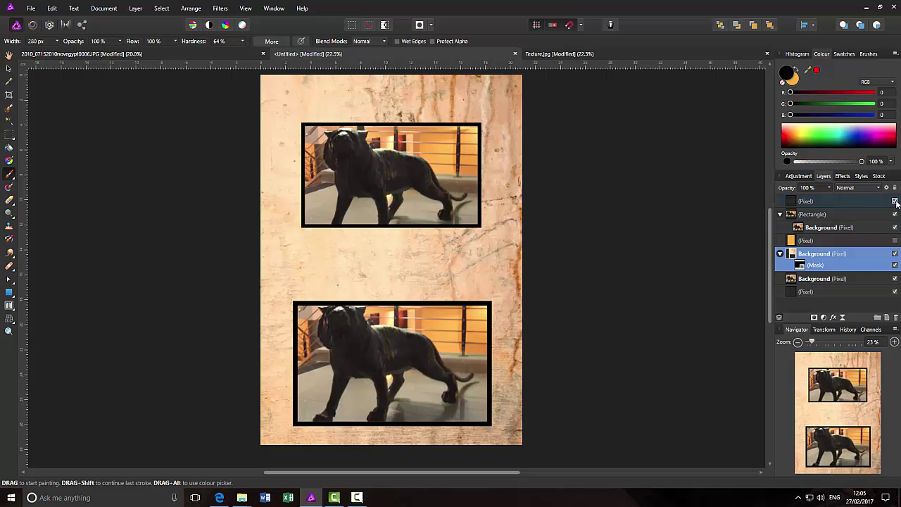